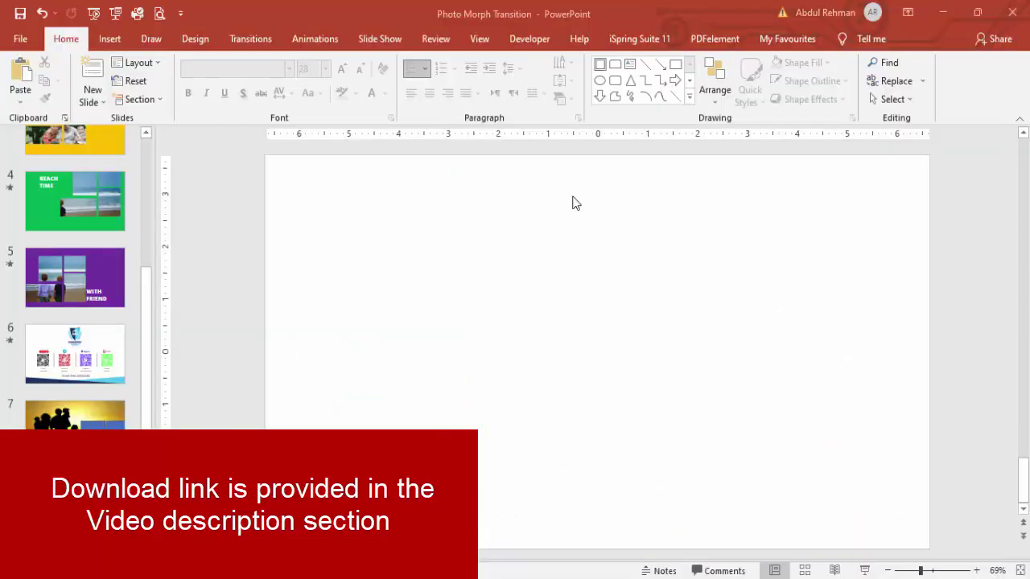
# Step: Draw a rectangle covering the whole slide and remove its outline
pyautogui.click(108, 41)
pyautogui.click(241, 90)
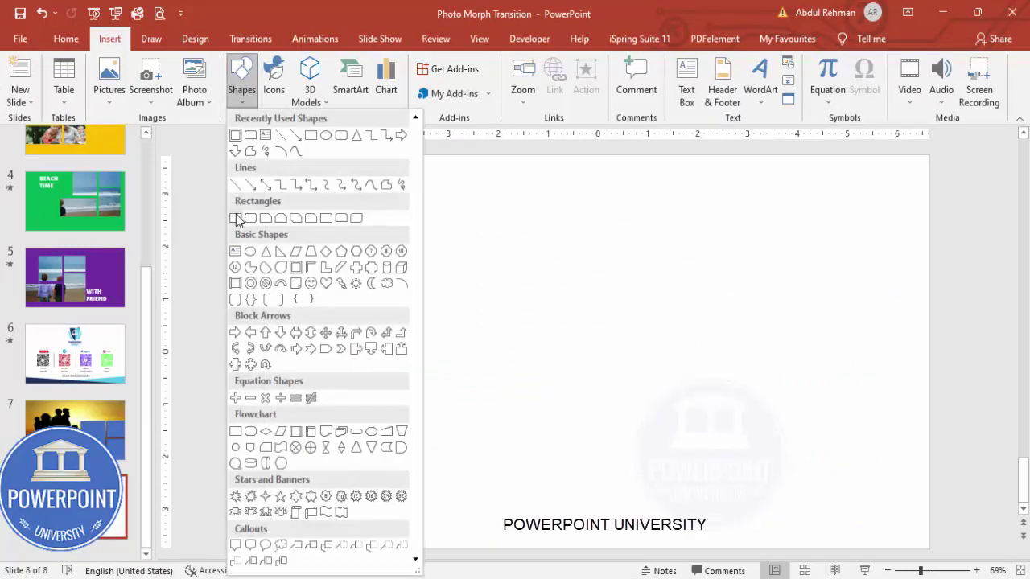
pyautogui.click(235, 218)
pyautogui.moveTo(282, 166); pyautogui.dragTo(930, 547)
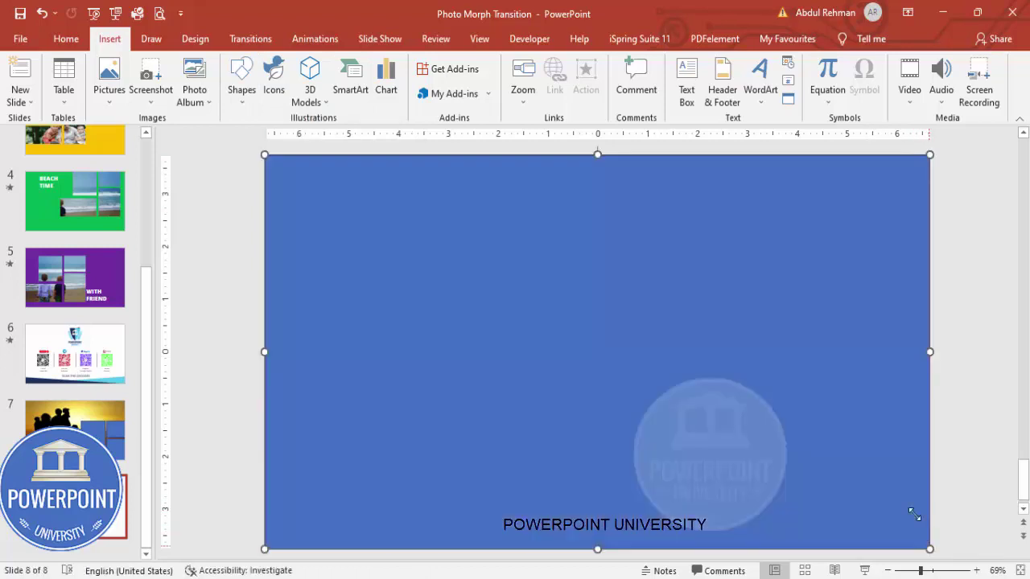
pyautogui.click(402, 81)
pyautogui.click(420, 255)
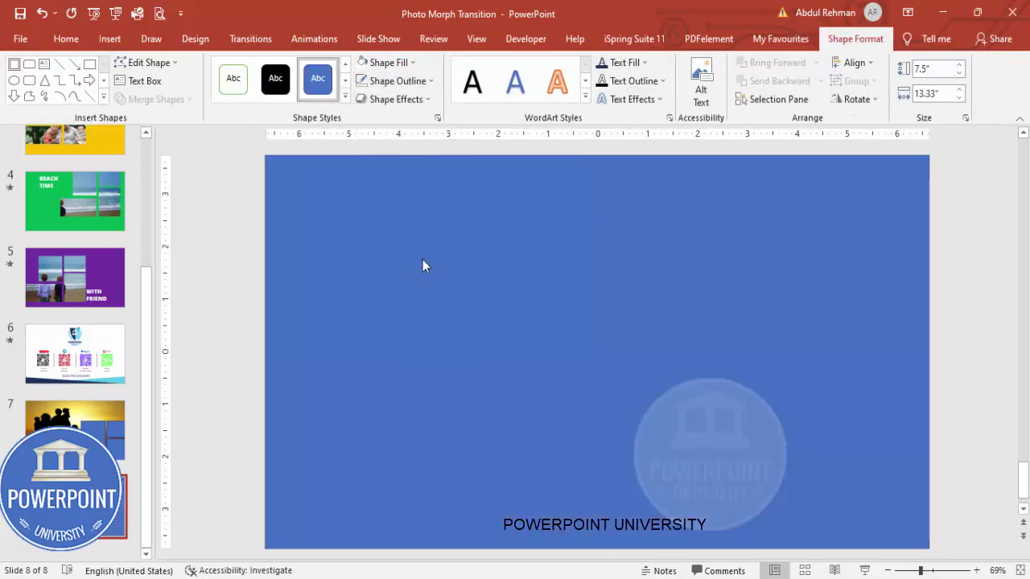
# Step: In the rectangle's Format Shape pane, expand Fill and choose Solid fill
pyautogui.rightClick(709, 351)
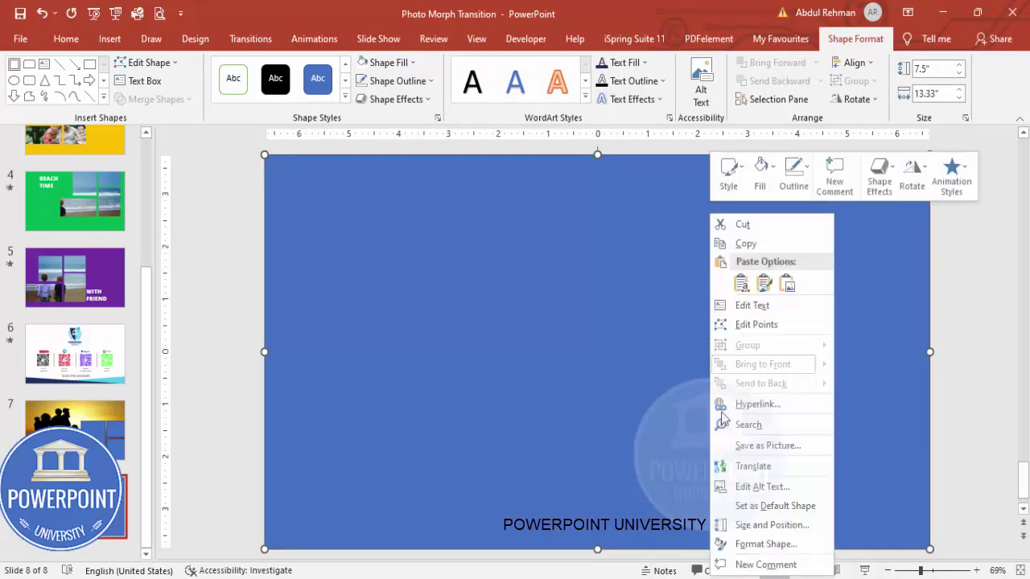
pyautogui.click(756, 552)
pyautogui.click(833, 236)
pyautogui.click(844, 277)
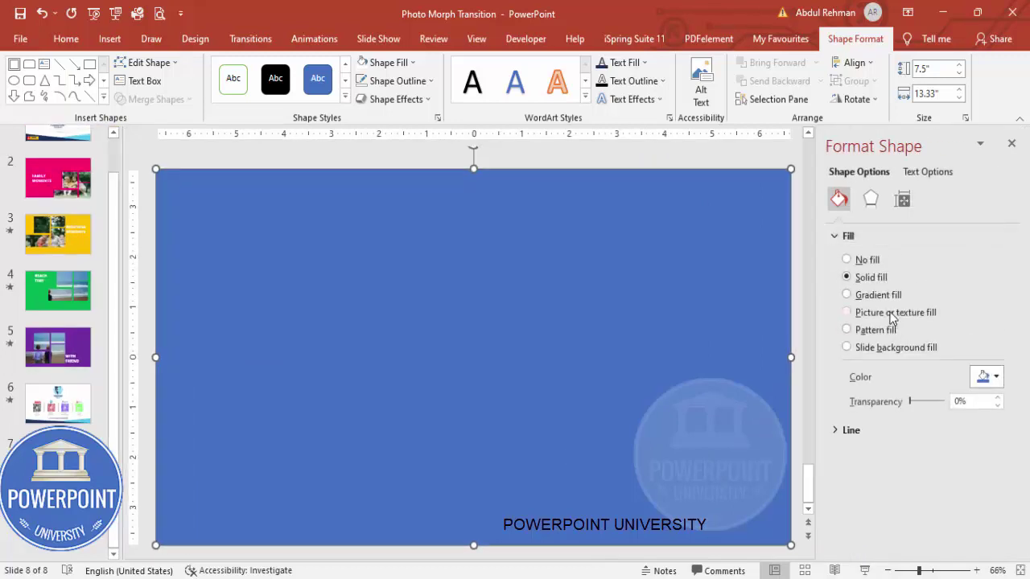
# Step: Switch the rectangle to a picture fill and search online pictures for 'family vacation'
pyautogui.click(890, 314)
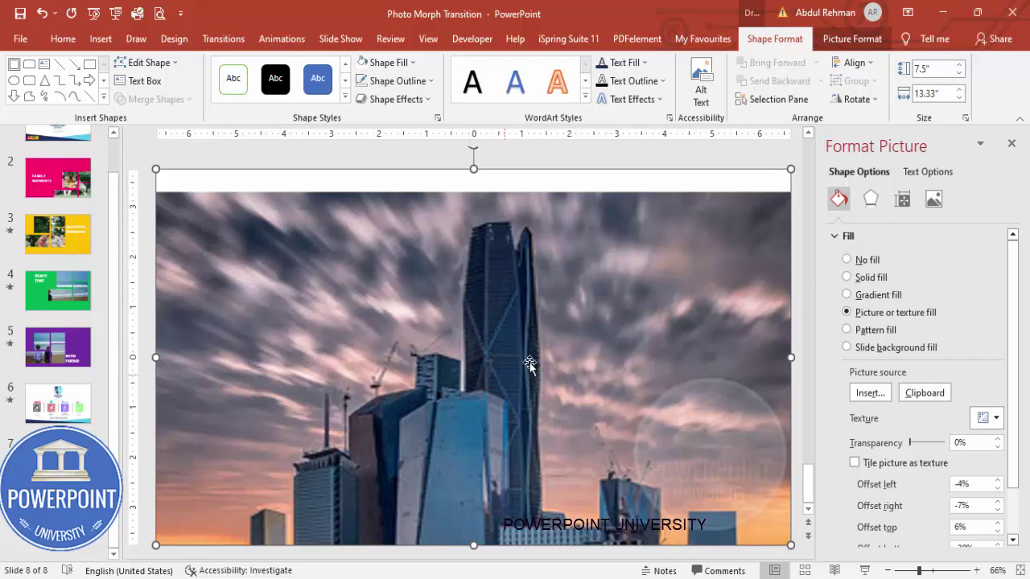
pyautogui.click(868, 395)
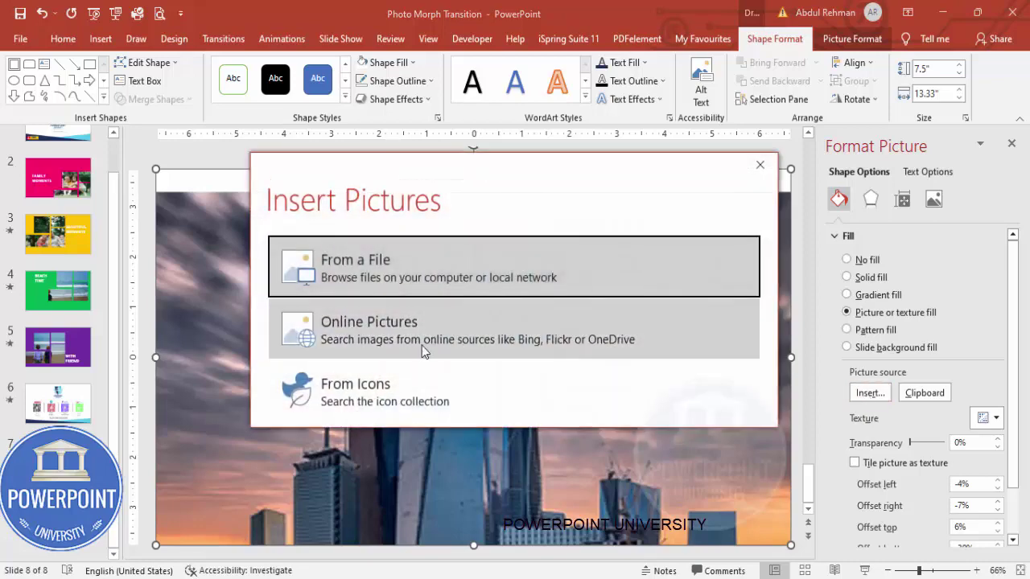
pyautogui.click(382, 343)
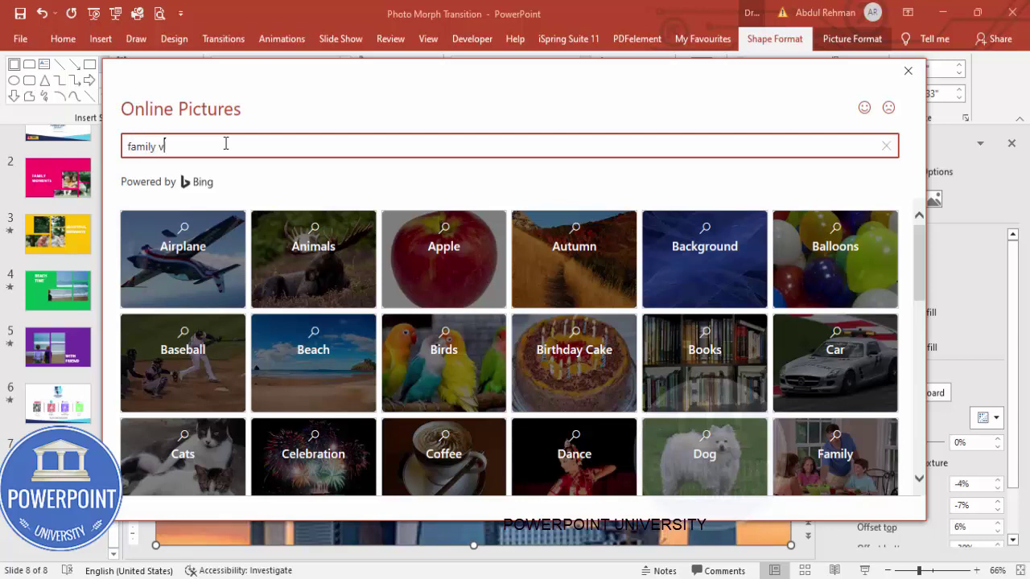
pyautogui.write('n')
pyautogui.press('Return')
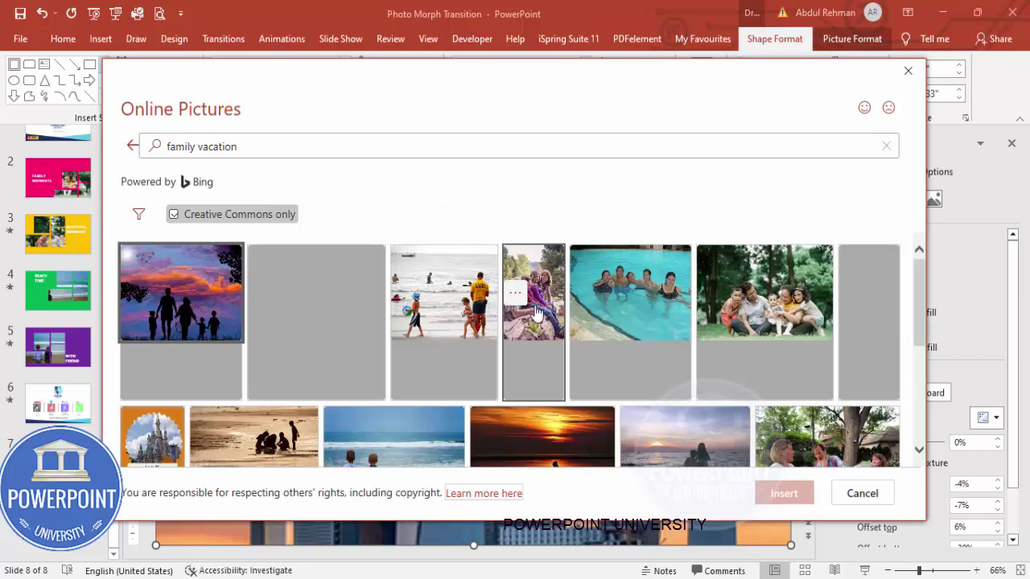
# Step: Insert the photo of parents with two children as the rectangle's fill
pyautogui.scroll(-1, 724, 314)
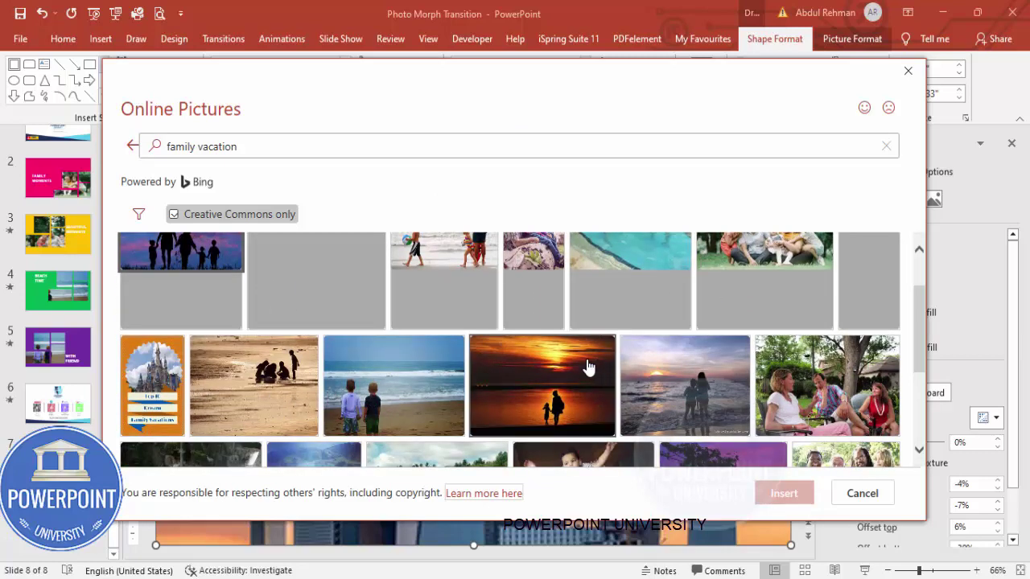
pyautogui.scroll(-1, 514, 367)
pyautogui.scroll(-3, 485, 358)
pyautogui.scroll(-2, 394, 350)
pyautogui.scroll(-2, 393, 349)
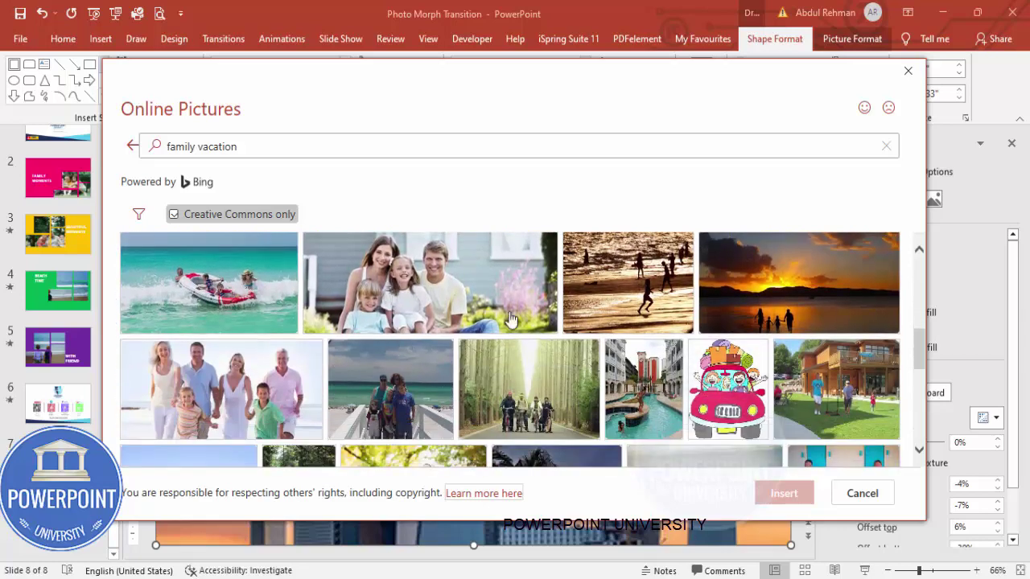
pyautogui.click(400, 316)
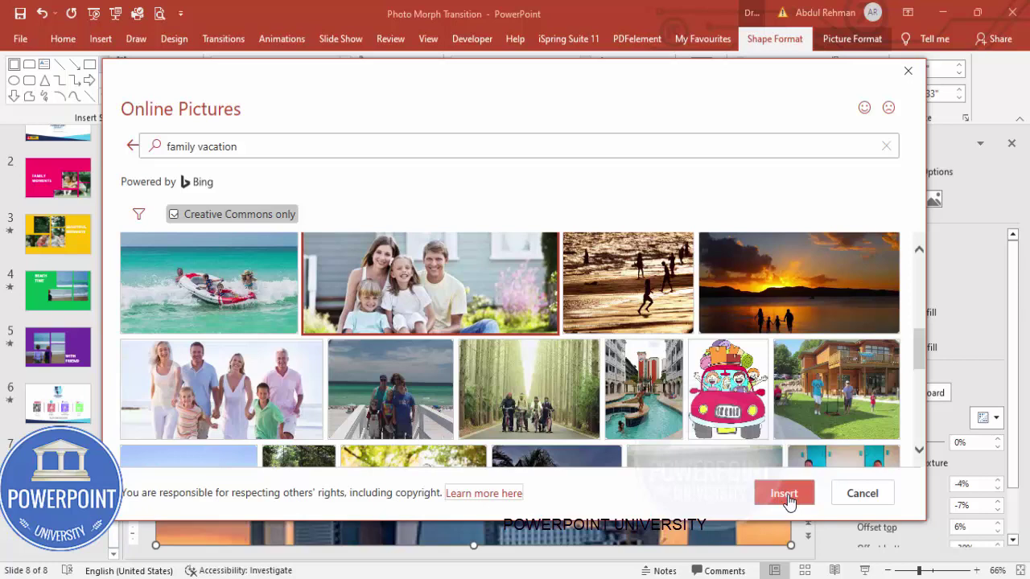
pyautogui.click(784, 494)
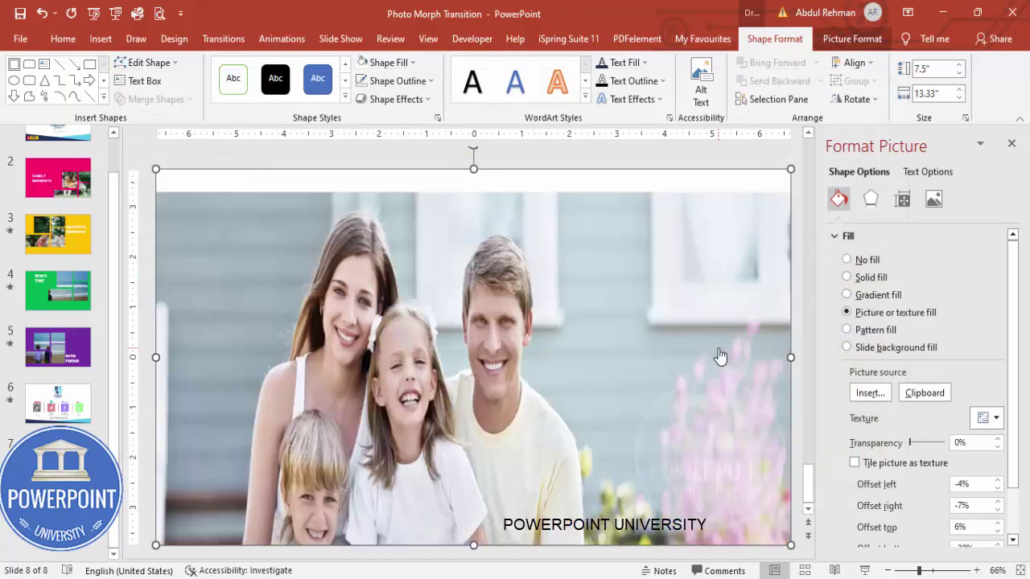
# Step: Reset the photo fill's left, right, top and bottom offsets to 0%
pyautogui.scroll(-2, 1012, 379)
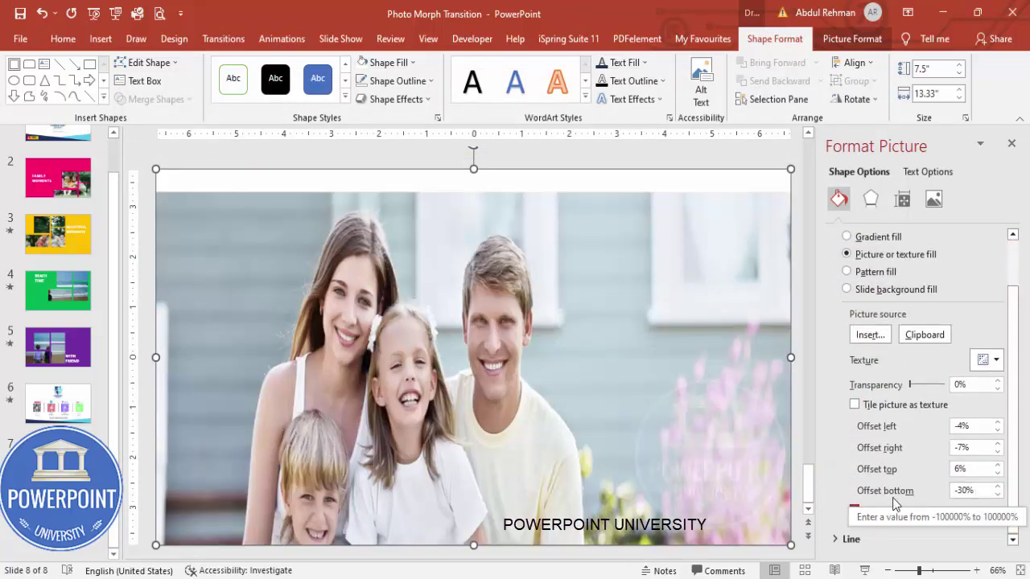
pyautogui.moveTo(973, 492); pyautogui.dragTo(867, 493)
pyautogui.write('0')
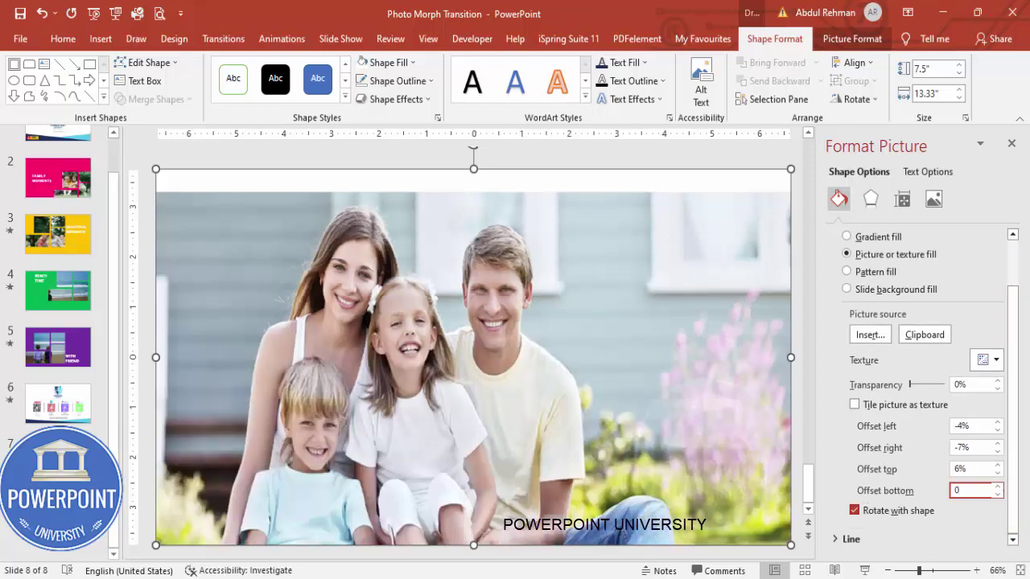
pyautogui.moveTo(974, 468); pyautogui.dragTo(915, 468)
pyautogui.write('0')
pyautogui.moveTo(978, 447); pyautogui.dragTo(892, 427)
pyautogui.write('00')
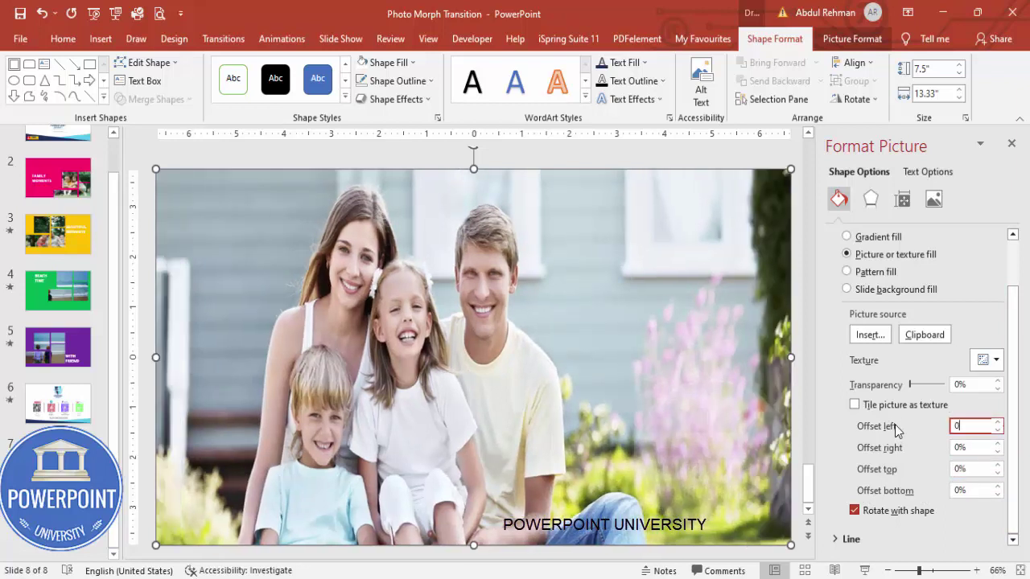
pyautogui.click(986, 445)
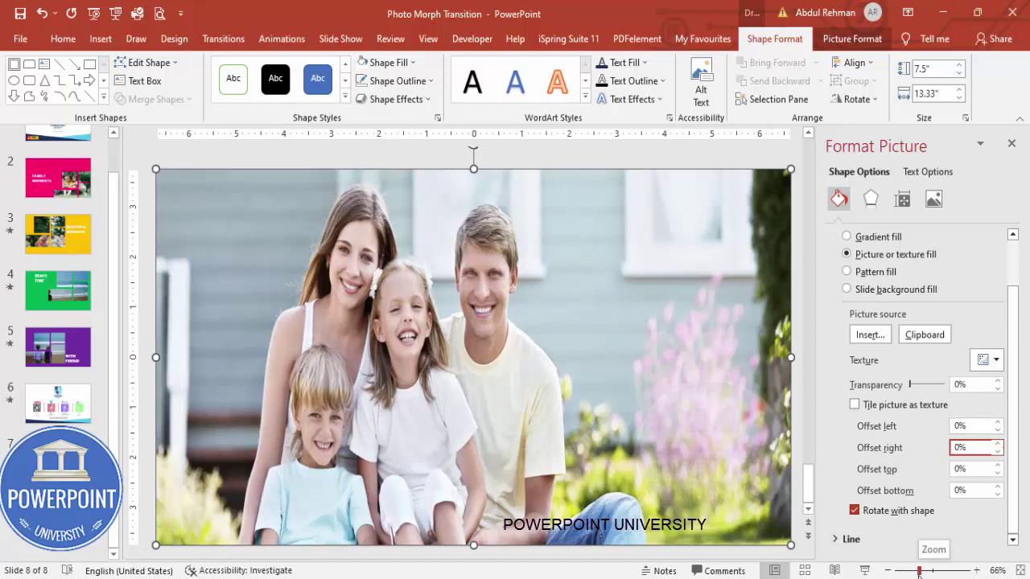
# Step: Fade the family photo fill to 41% transparency
pyautogui.moveTo(919, 571); pyautogui.dragTo(905, 571)
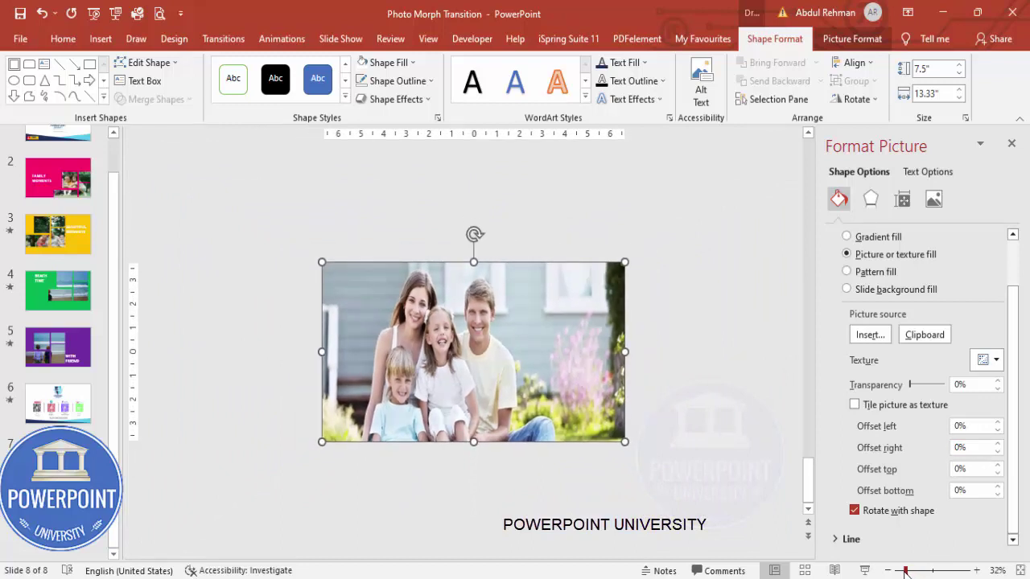
pyautogui.click(652, 444)
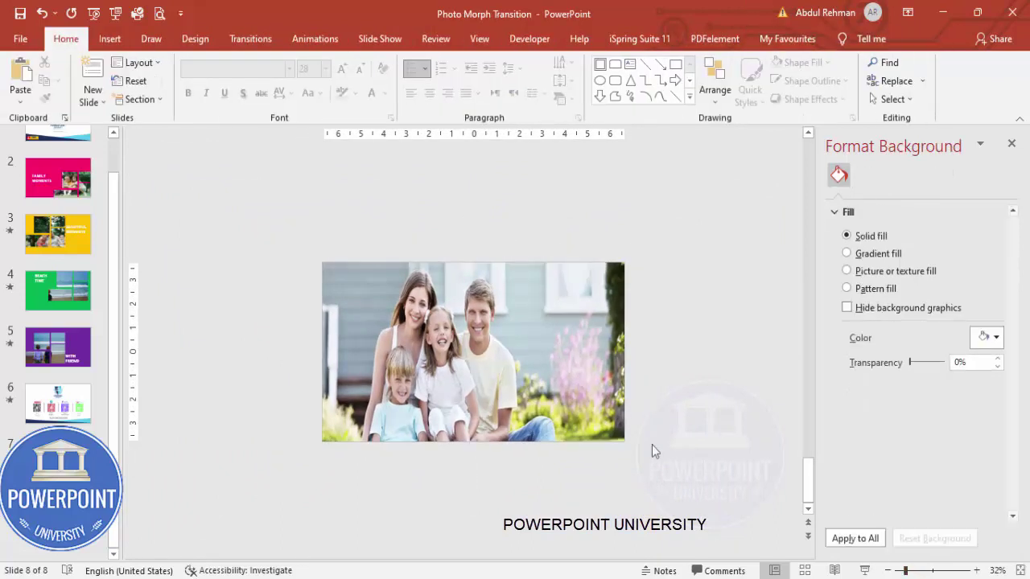
pyautogui.click(532, 372)
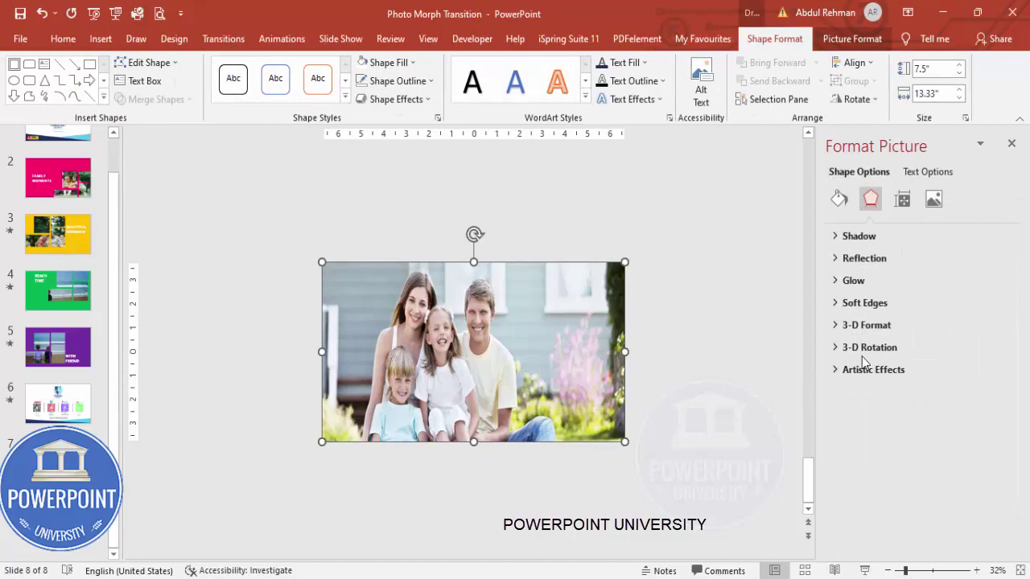
pyautogui.click(838, 200)
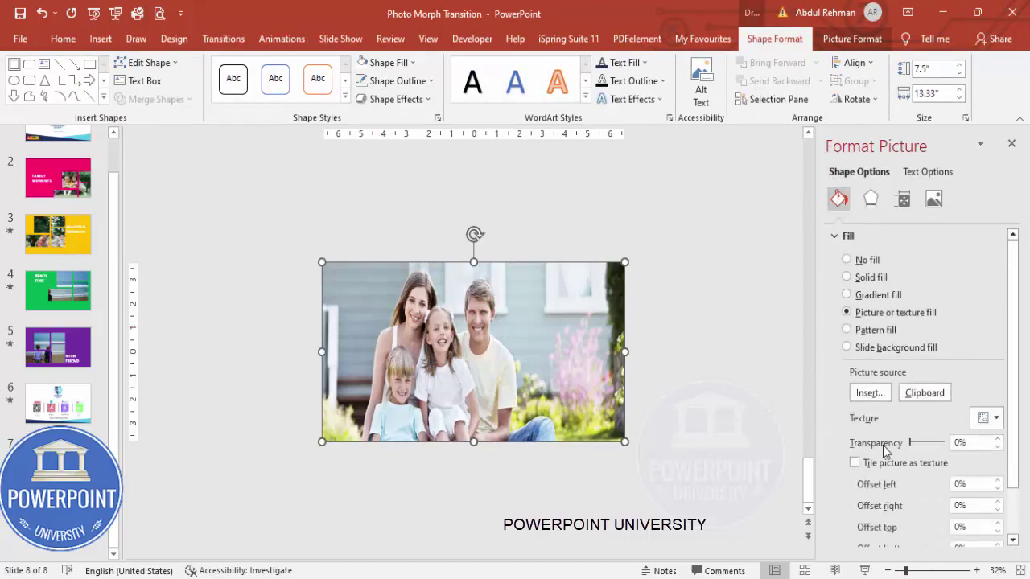
pyautogui.moveTo(910, 447); pyautogui.dragTo(923, 448)
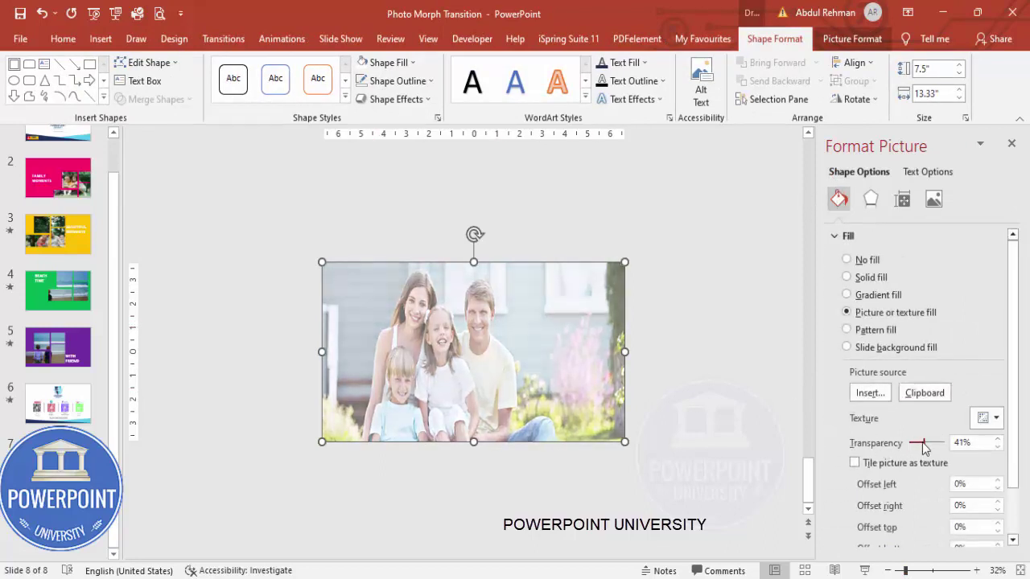
pyautogui.click(696, 306)
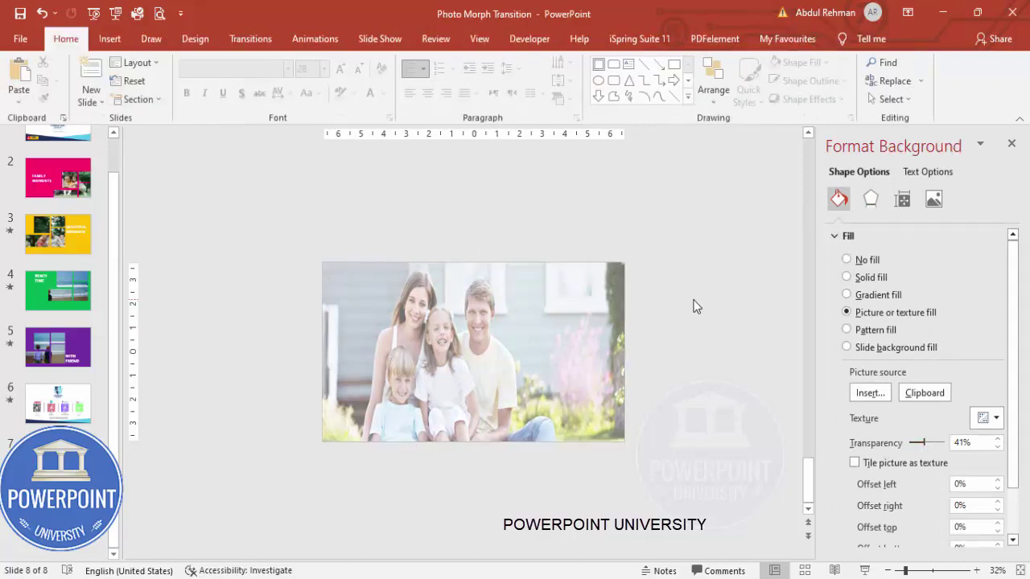
pyautogui.click(101, 39)
pyautogui.click(239, 98)
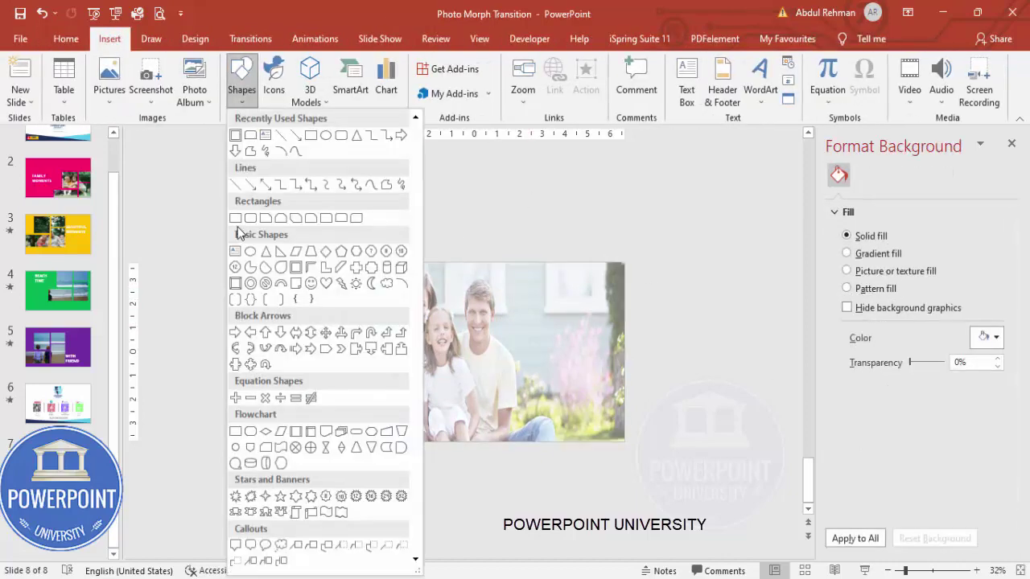
# Step: Draw a second rectangle extending past the slide edges, with no outline and pink fill
pyautogui.click(235, 218)
pyautogui.moveTo(250, 180); pyautogui.dragTo(752, 546)
pyautogui.moveTo(906, 571); pyautogui.dragTo(902, 571)
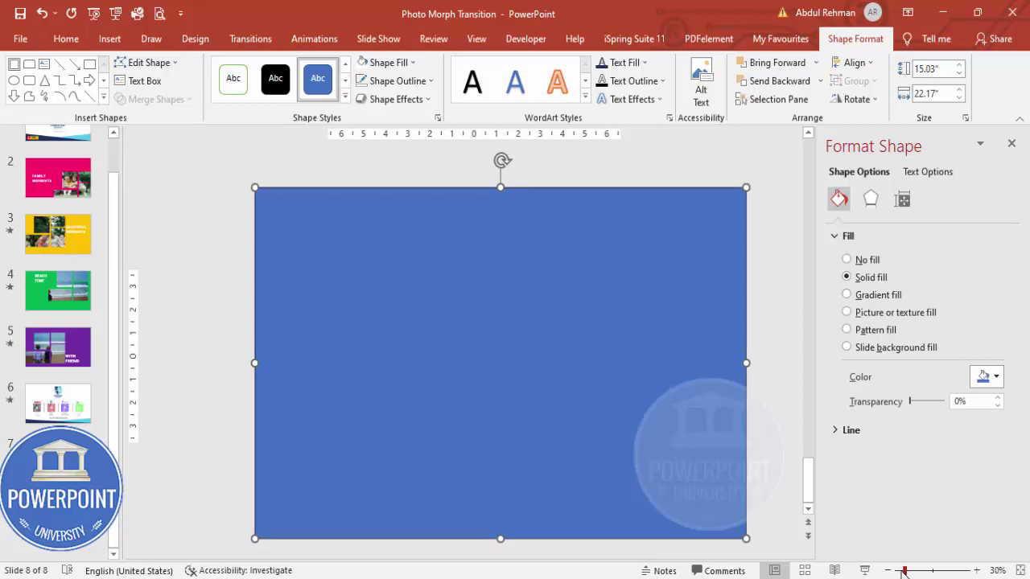
pyautogui.moveTo(641, 463)
pyautogui.mouseDown()
pyautogui.moveTo(719, 525)
pyautogui.moveTo(631, 457)
pyautogui.mouseUp()
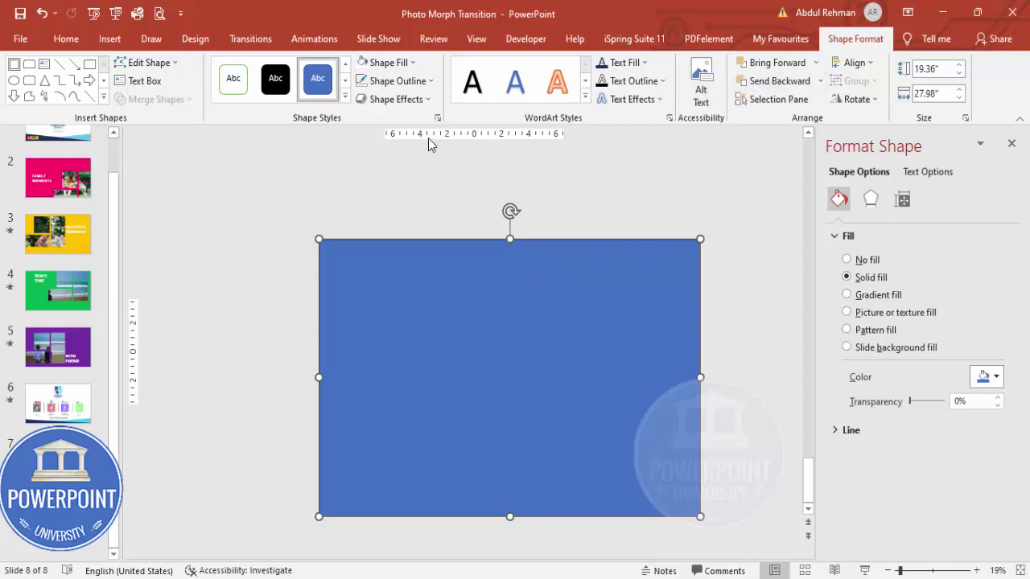
pyautogui.click(397, 80)
pyautogui.click(402, 255)
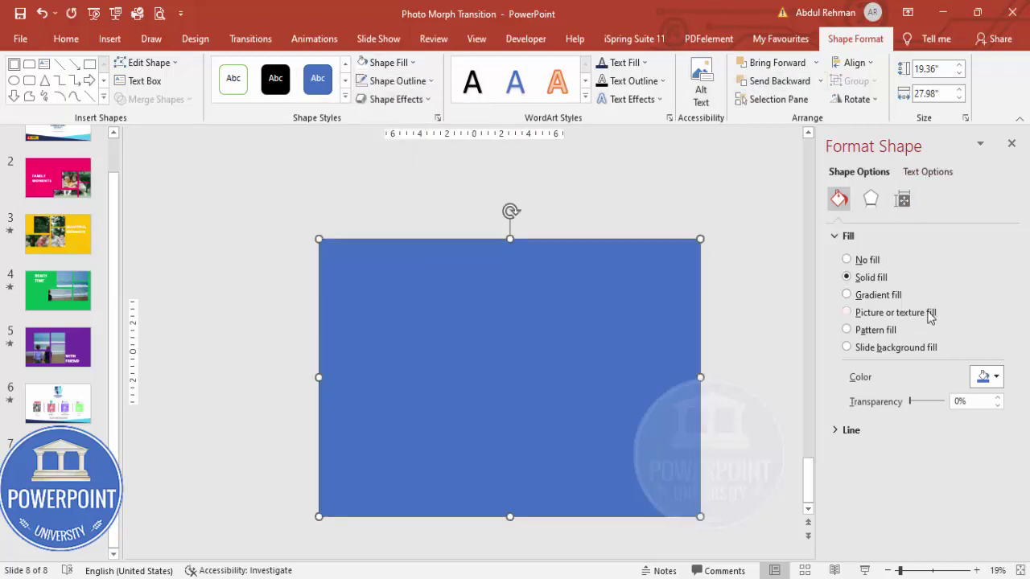
pyautogui.click(984, 375)
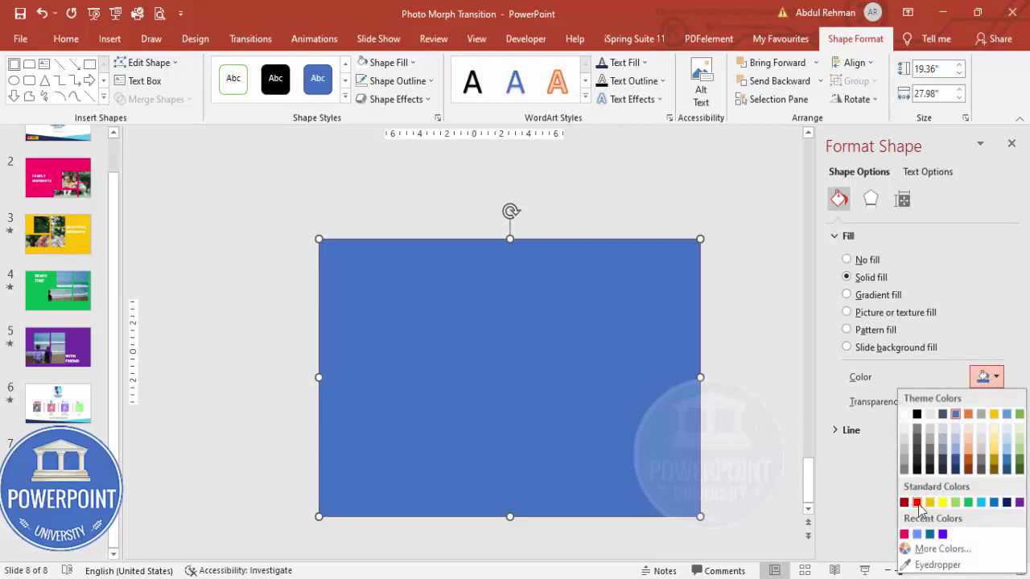
pyautogui.click(904, 534)
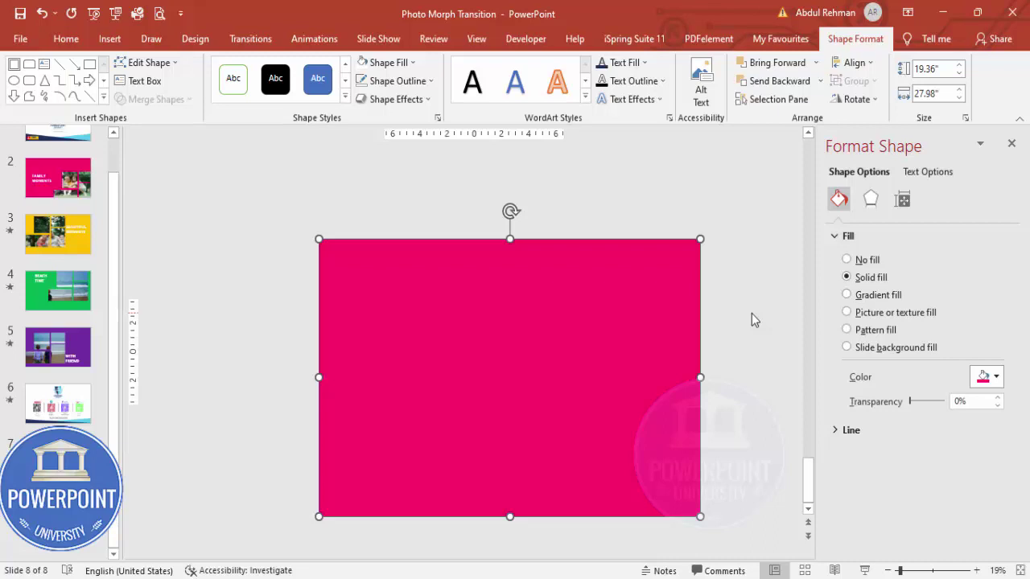
# Step: Send the pink rectangle to the back, behind the family photo
pyautogui.click(821, 81)
pyautogui.click(789, 124)
pyautogui.click(712, 299)
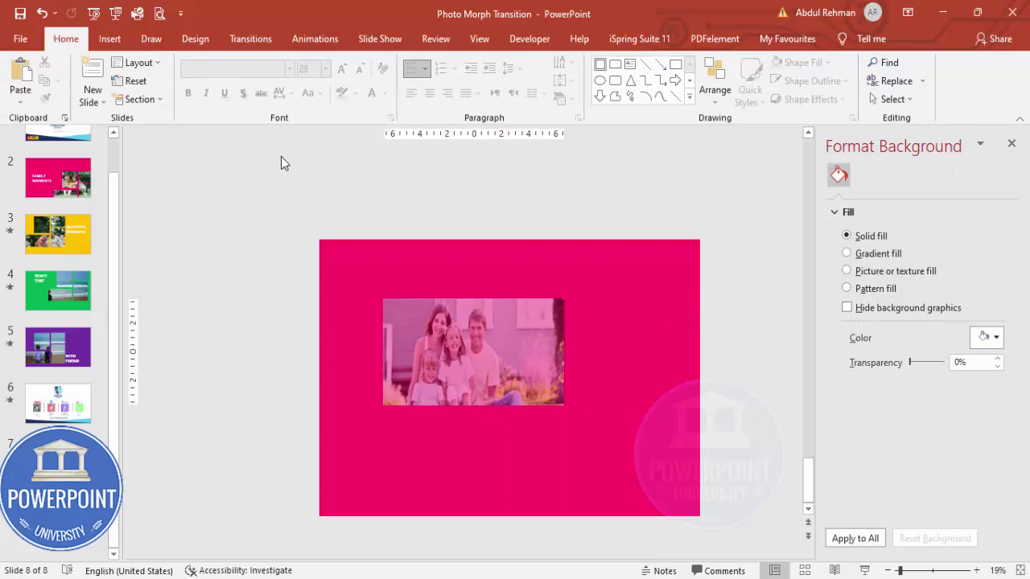
# Step: Draw a small outline-free blue rectangle on the photo
pyautogui.click(110, 42)
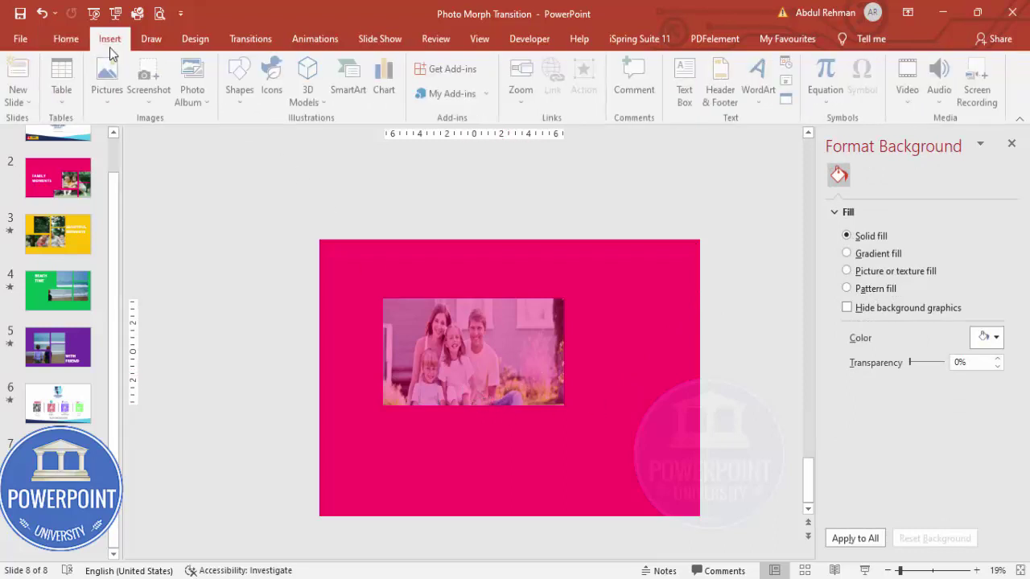
pyautogui.click(240, 92)
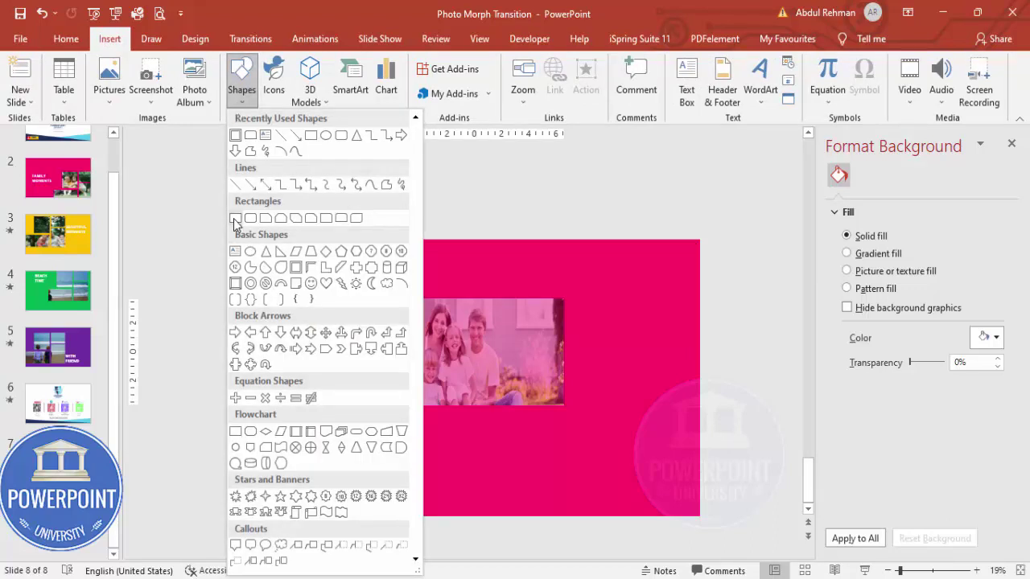
pyautogui.click(235, 219)
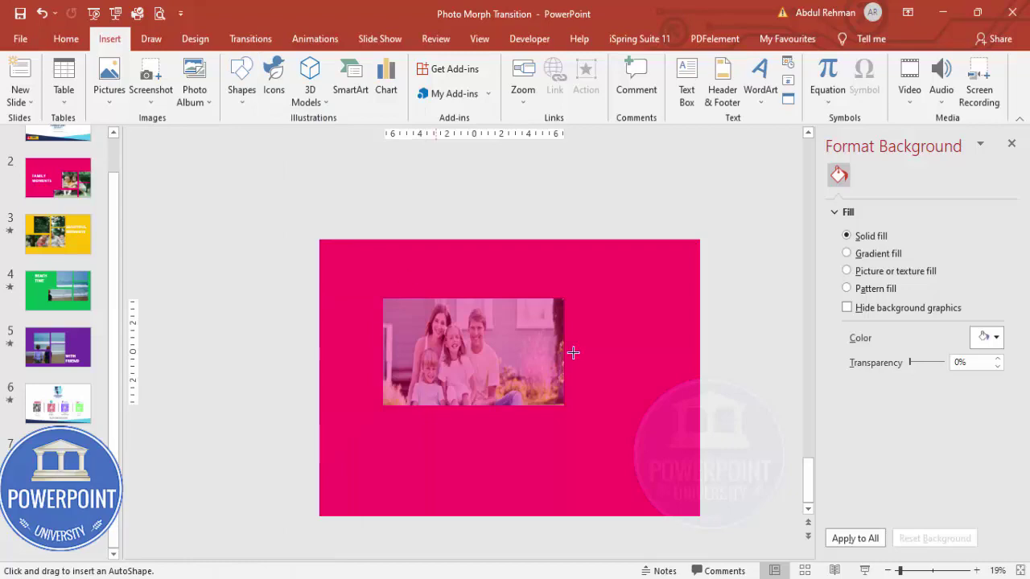
pyautogui.moveTo(503, 352); pyautogui.dragTo(527, 372)
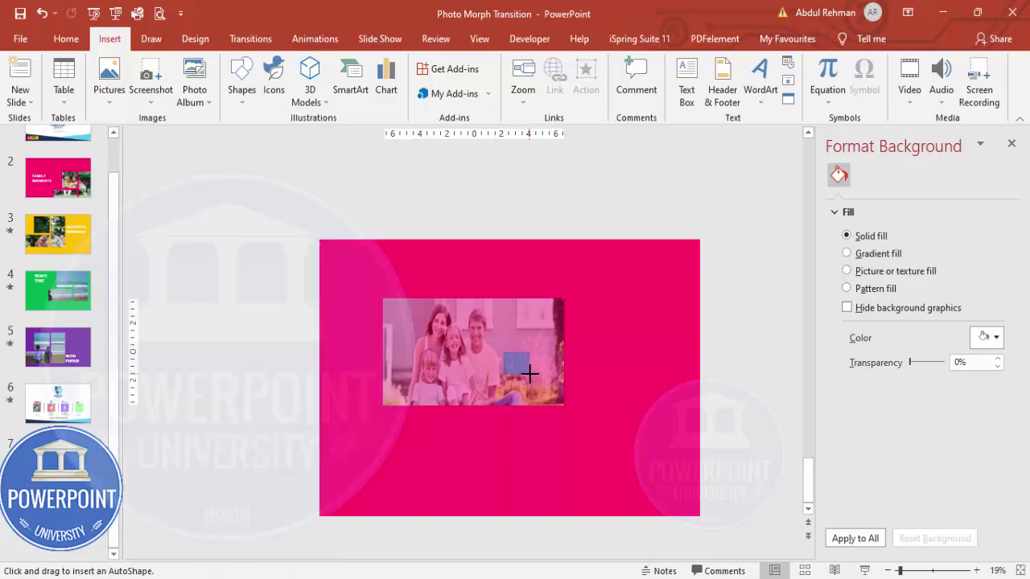
pyautogui.click(1019, 571)
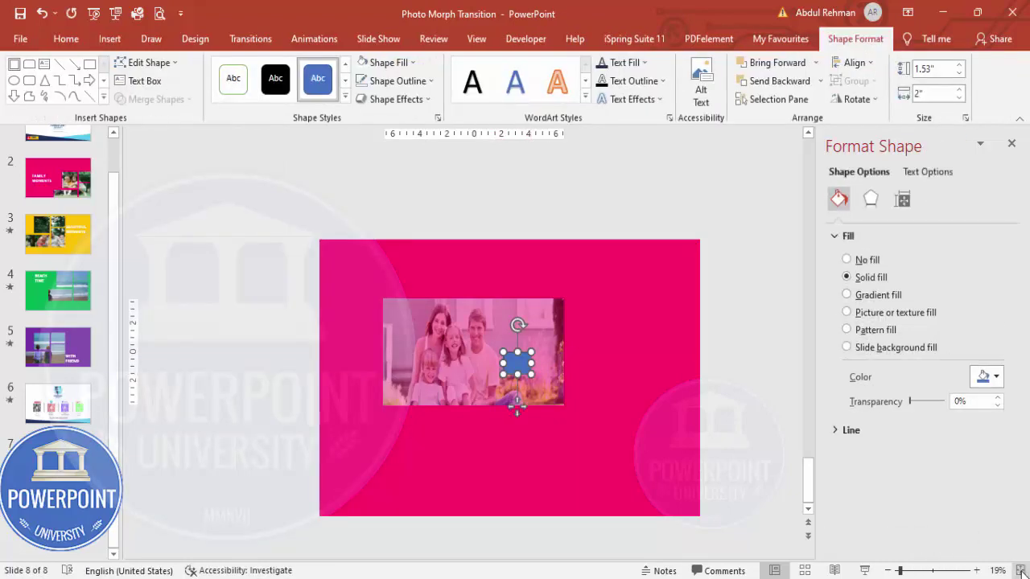
pyautogui.moveTo(481, 354); pyautogui.dragTo(465, 352)
pyautogui.click(398, 81)
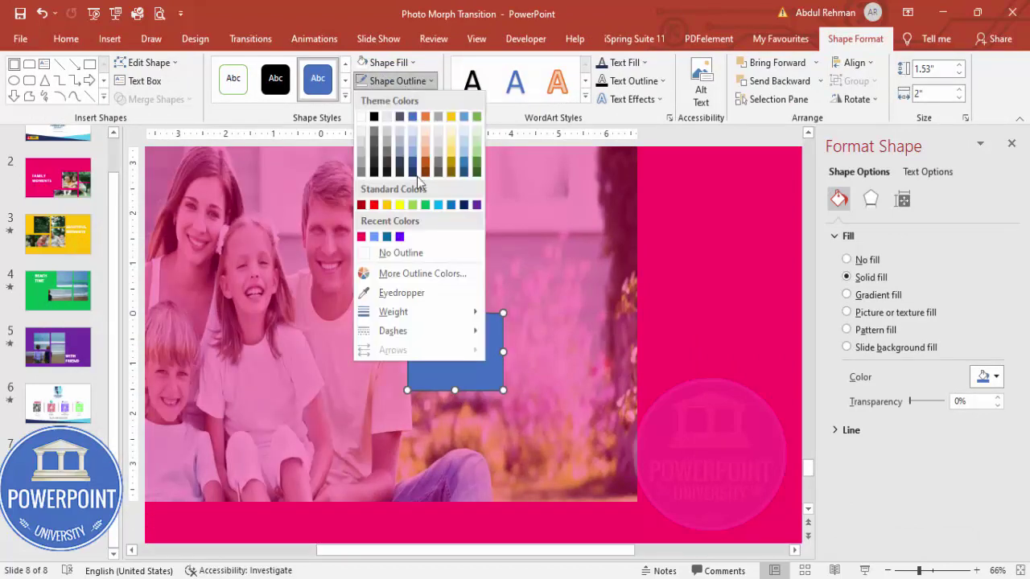
pyautogui.click(413, 252)
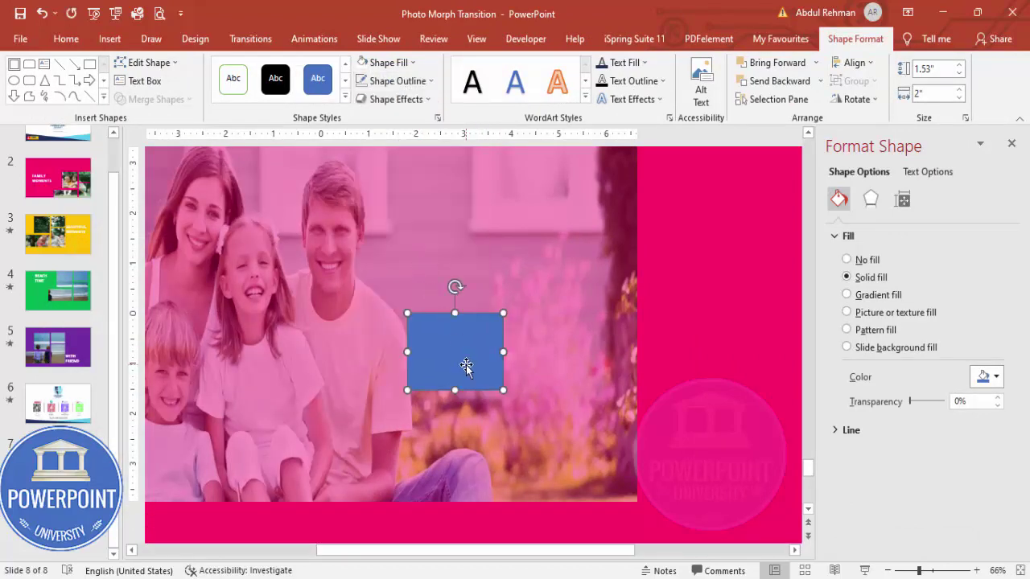
# Step: Duplicate and arrange the blue rectangles into a two-by-two grid on the photo's right side
pyautogui.moveTo(466, 363); pyautogui.dragTo(454, 502)
pyautogui.click(455, 367)
pyautogui.keyDown('shift'); pyautogui.click(463, 424); pyautogui.keyUp('shift')
pyautogui.moveTo(471, 421); pyautogui.dragTo(471, 412)
pyautogui.click(493, 333)
pyautogui.moveTo(483, 329); pyautogui.dragTo(572, 338)
pyautogui.press('Delete')
pyautogui.moveTo(509, 304)
pyautogui.mouseDown()
pyautogui.moveTo(602, 346)
pyautogui.moveTo(569, 318)
pyautogui.moveTo(625, 324)
pyautogui.moveTo(588, 361)
pyautogui.moveTo(539, 385)
pyautogui.moveTo(552, 482)
pyautogui.moveTo(552, 464)
pyautogui.mouseUp()
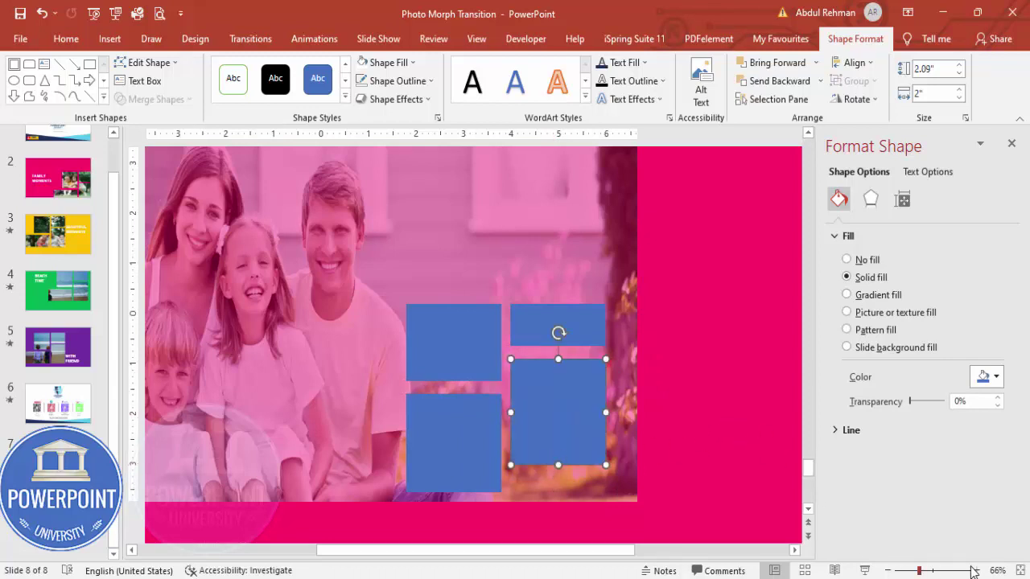
pyautogui.click(900, 571)
# Step: Subtract the four blue squares from the pink rectangle to cut square windows
pyautogui.moveTo(903, 573); pyautogui.dragTo(901, 571)
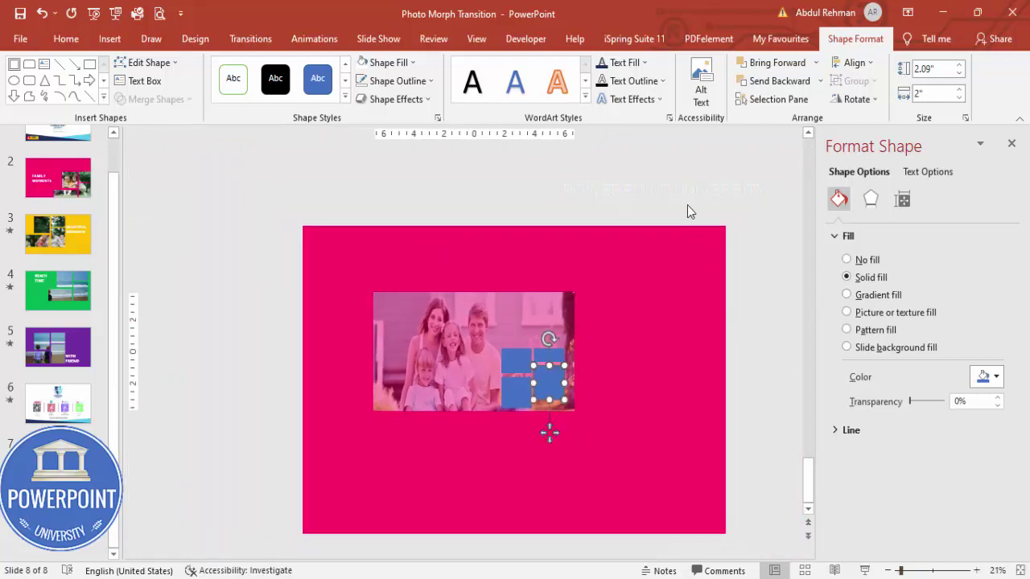
pyautogui.click(589, 295)
pyautogui.click(632, 249)
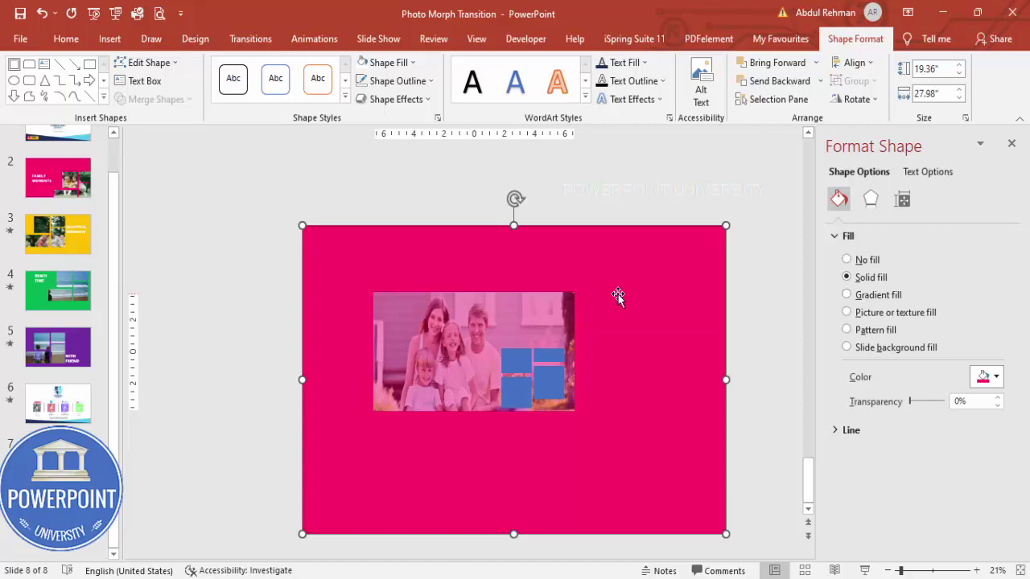
pyautogui.keyDown('shift'); pyautogui.click(544, 354); pyautogui.keyUp('shift')
pyautogui.keyDown('shift'); pyautogui.click(516, 360); pyautogui.keyUp('shift')
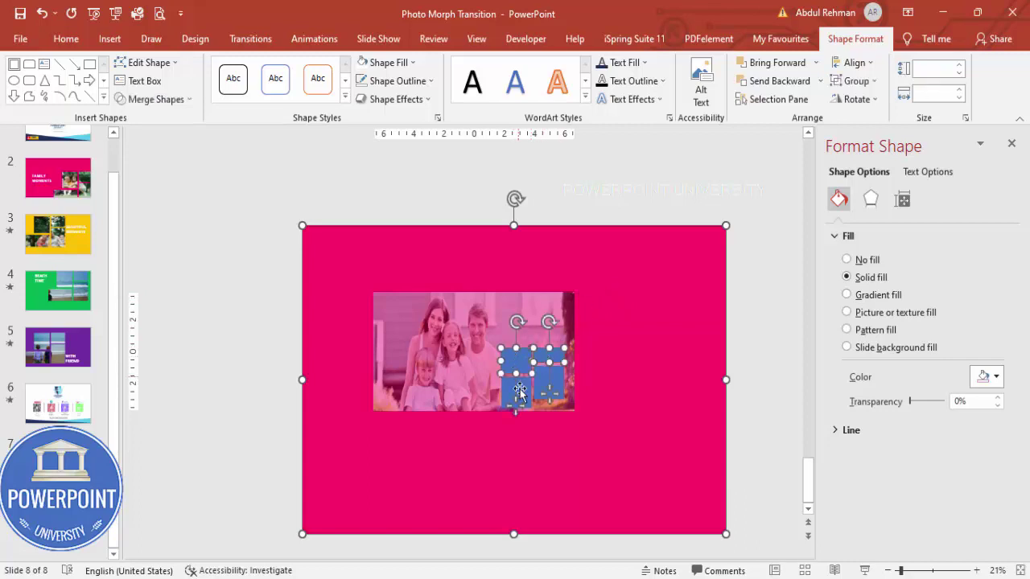
pyautogui.keyDown('shift'); pyautogui.click(516, 394); pyautogui.keyUp('shift')
pyautogui.keyDown('shift'); pyautogui.click(558, 382); pyautogui.keyUp('shift')
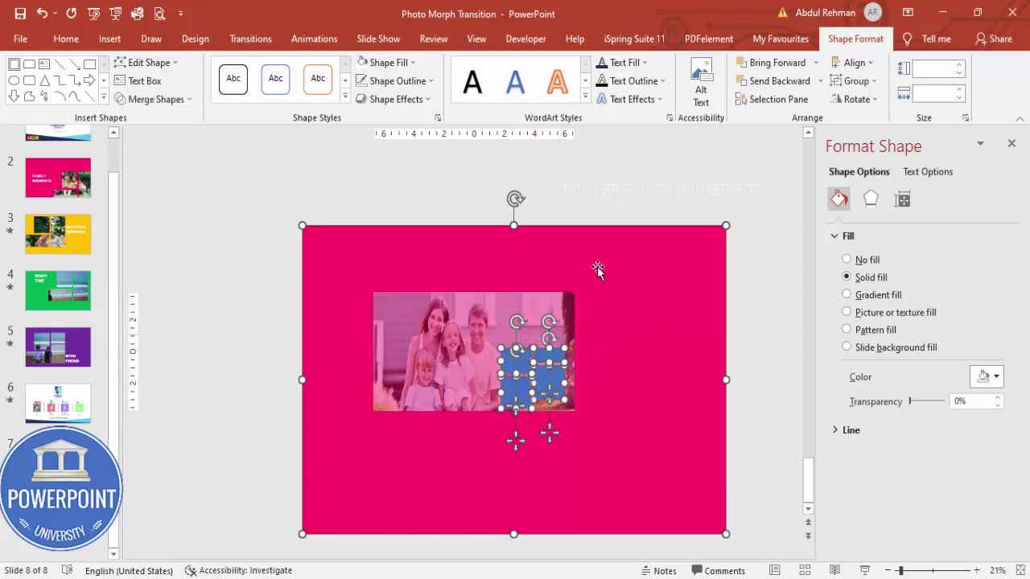
pyautogui.click(170, 103)
pyautogui.click(148, 198)
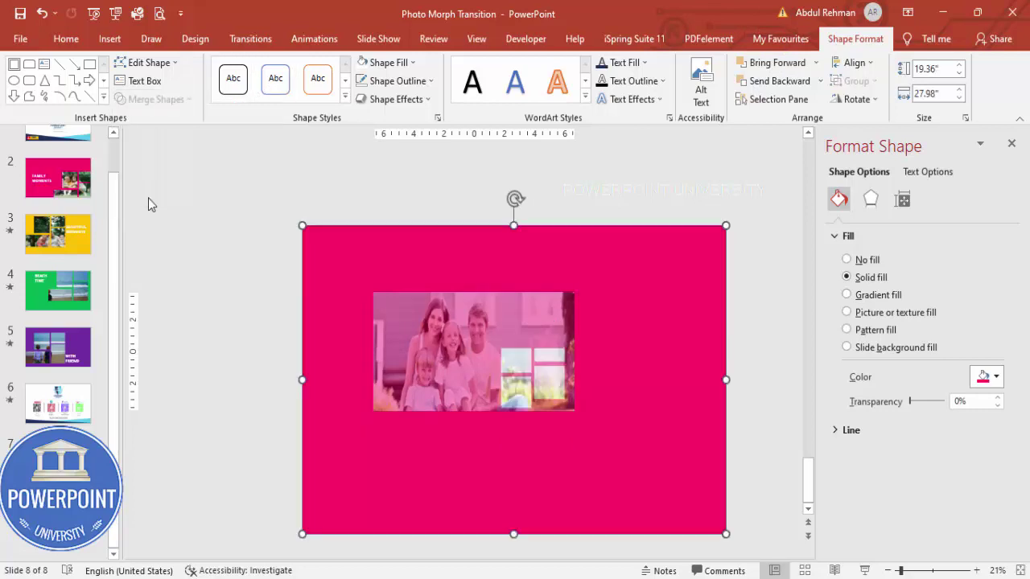
# Step: Set the family photo's transparency back to 0%
pyautogui.moveTo(628, 253); pyautogui.dragTo(639, 380)
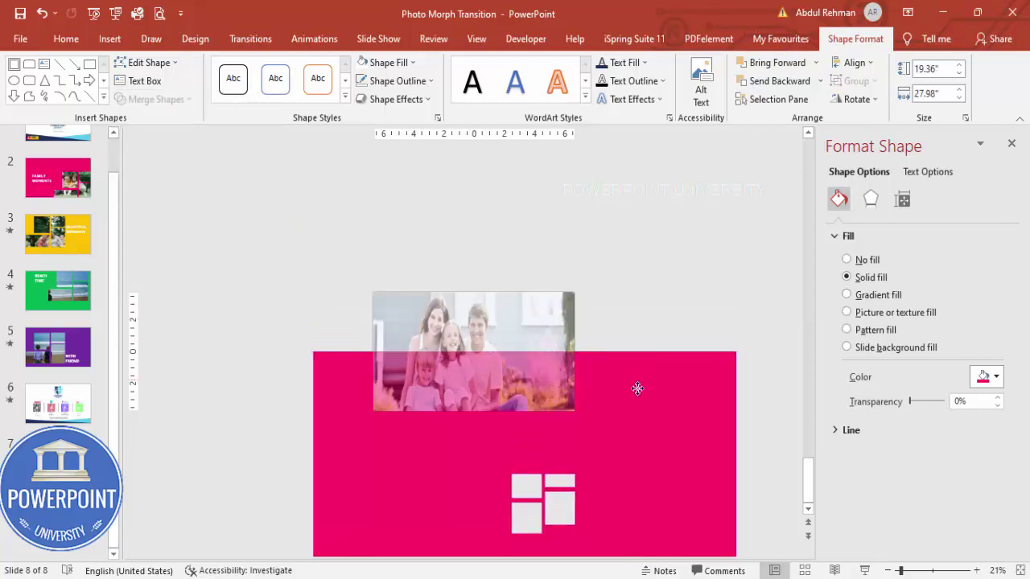
pyautogui.scroll(-2, 523, 223)
pyautogui.click(536, 216)
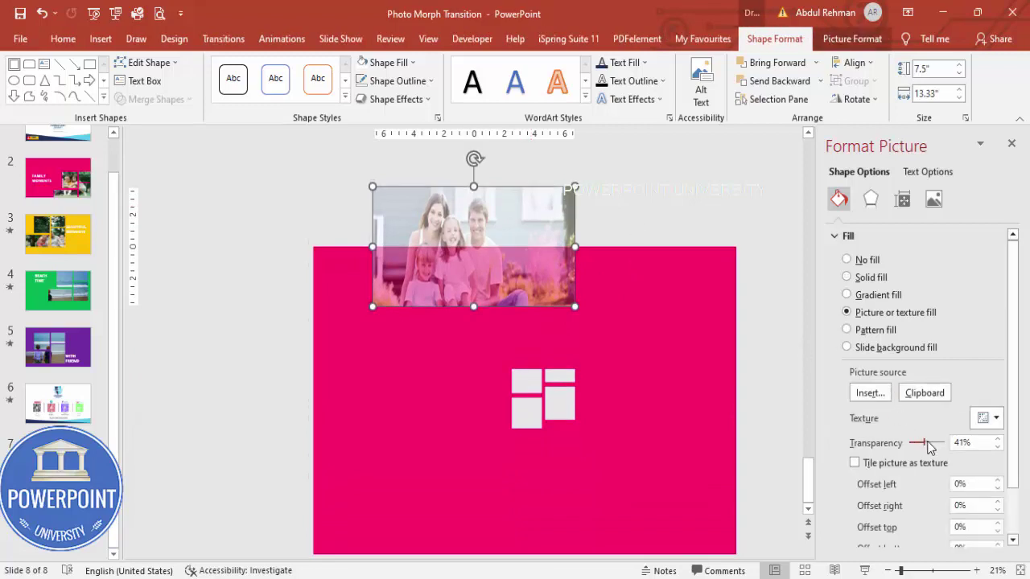
pyautogui.moveTo(927, 448); pyautogui.dragTo(910, 443)
# Step: Bring the pink overlay to the front and position it over the photo
pyautogui.click(673, 333)
pyautogui.moveTo(673, 333); pyautogui.dragTo(635, 331)
pyautogui.click(815, 62)
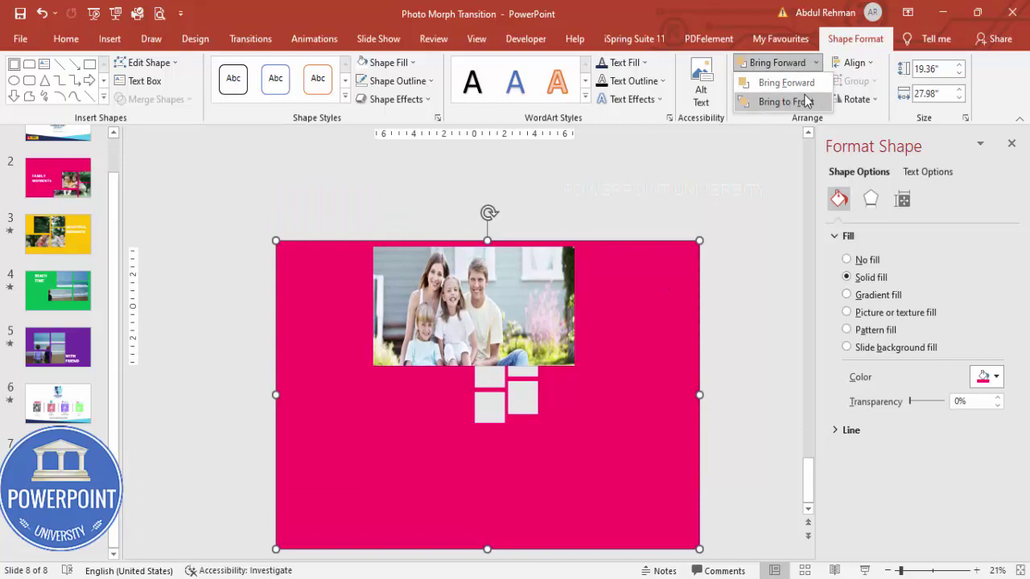
pyautogui.click(784, 101)
pyautogui.moveTo(634, 367); pyautogui.dragTo(635, 423)
pyautogui.moveTo(589, 386); pyautogui.dragTo(628, 401)
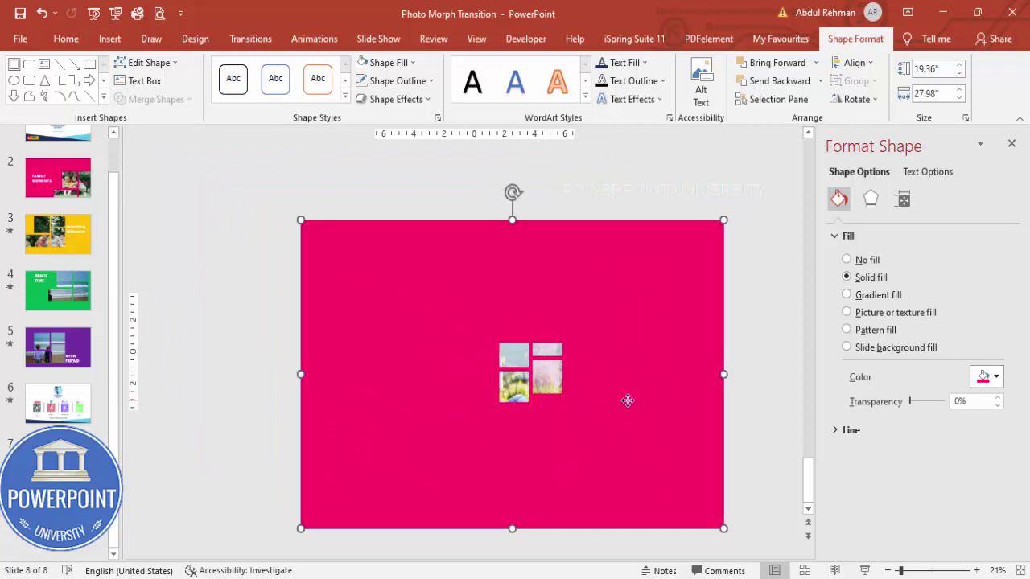
# Step: Duplicate the slide and shift the copy's pink overlay up-left so the windows frame the faces
pyautogui.rightClick(55, 231)
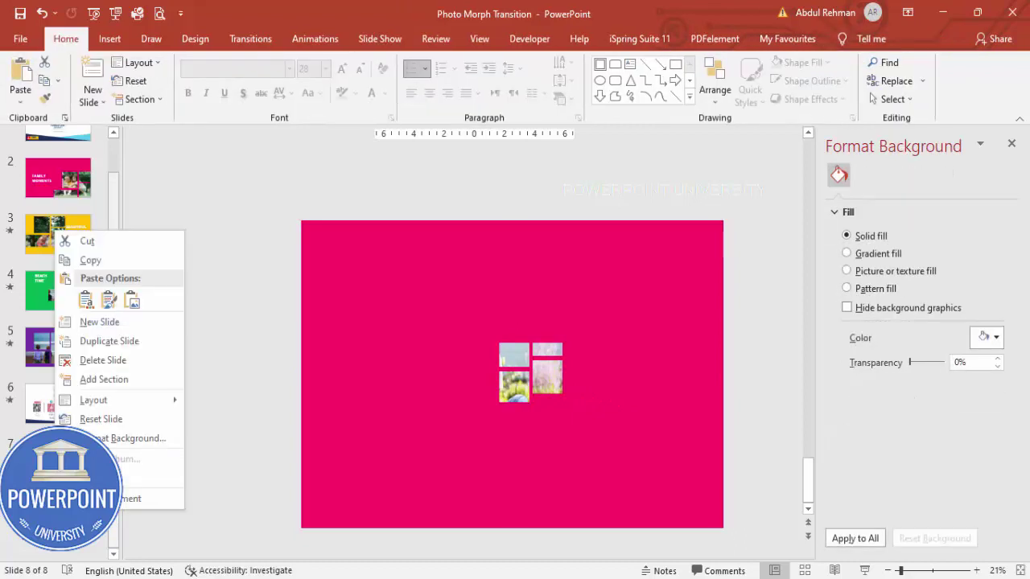
pyautogui.click(120, 342)
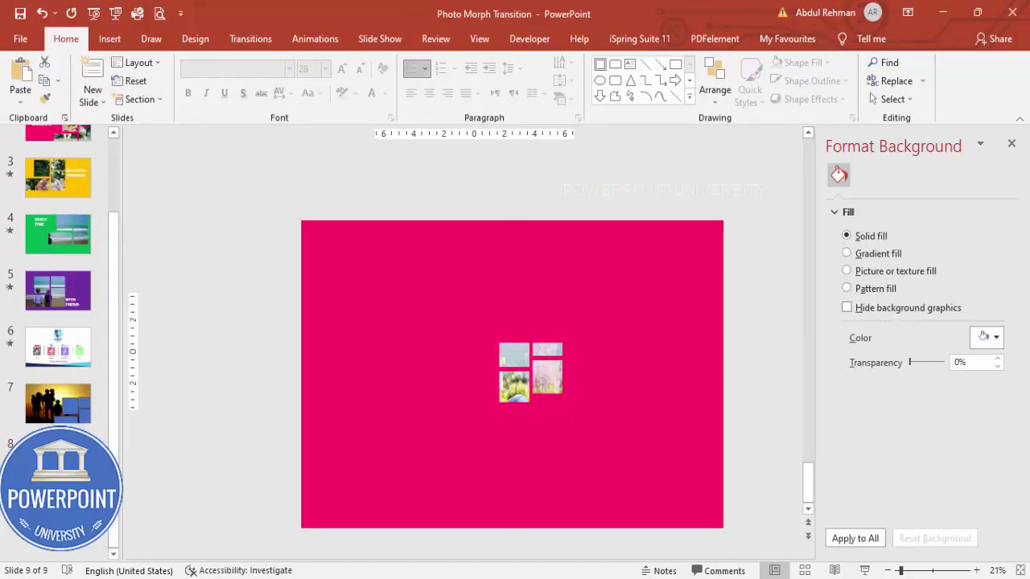
pyautogui.moveTo(642, 329); pyautogui.dragTo(562, 287)
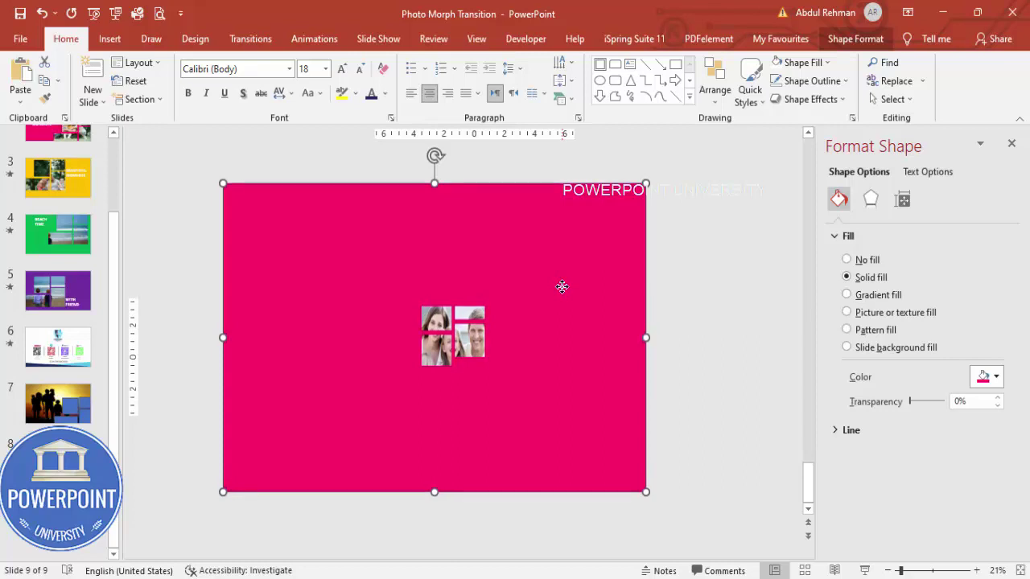
pyautogui.press('Escape')
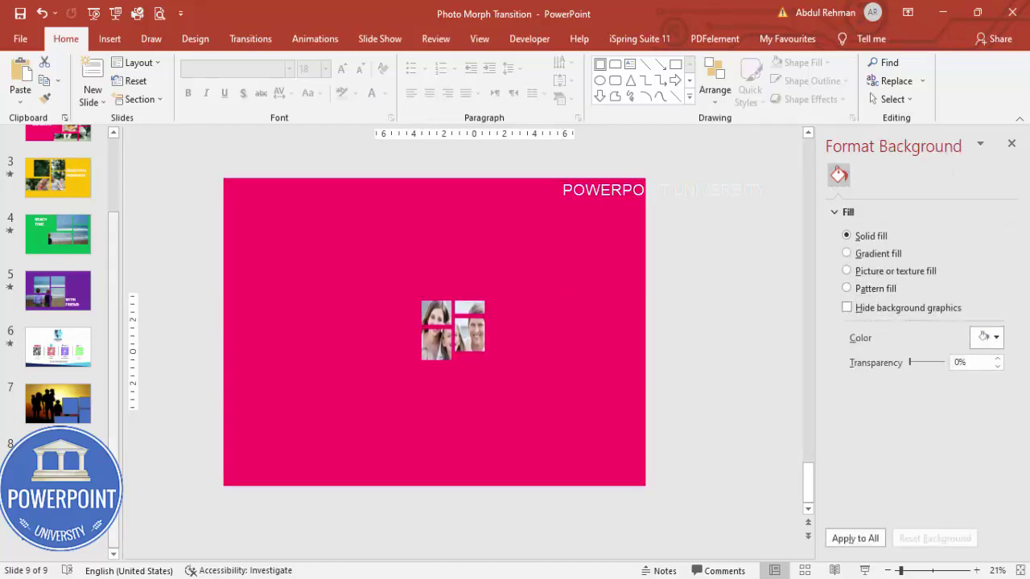
# Step: Apply a Morph transition to the copied slide with a 01.00-second duration
pyautogui.click(256, 42)
pyautogui.click(145, 79)
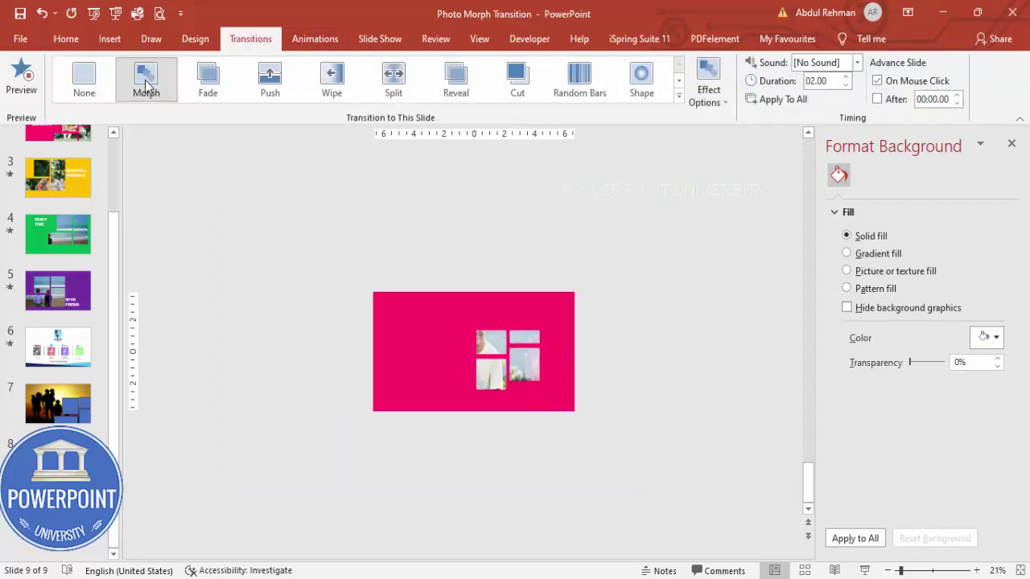
pyautogui.click(846, 86)
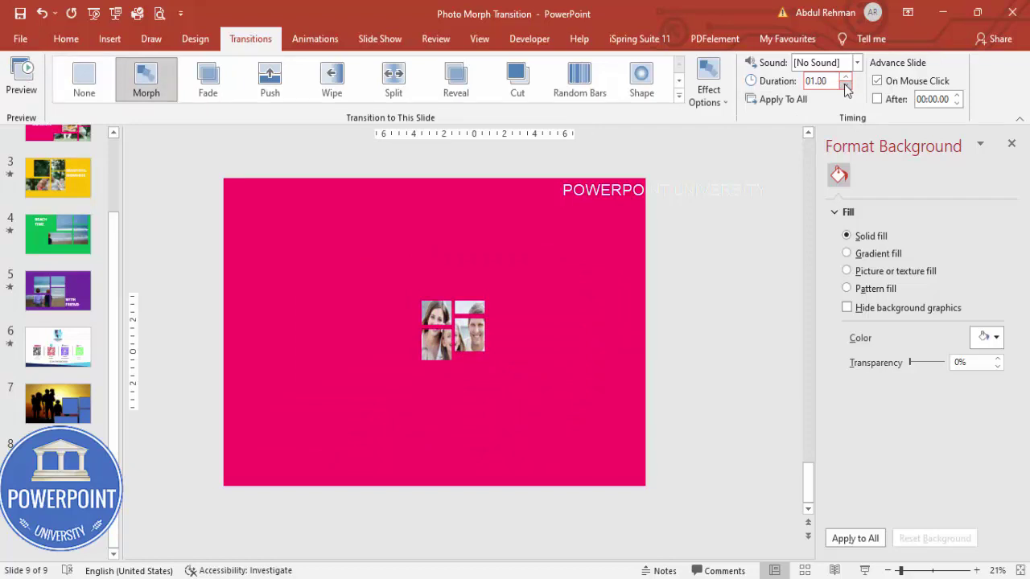
pyautogui.click(111, 40)
pyautogui.click(687, 81)
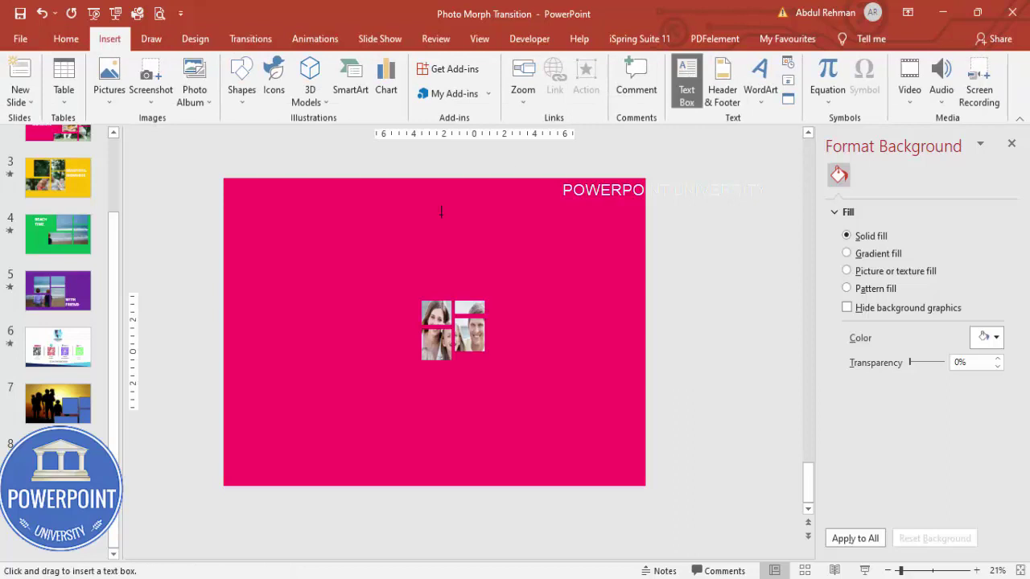
# Step: Draw a title text box left of the windows with right-aligned white text
pyautogui.moveTo(300, 305); pyautogui.dragTo(411, 343)
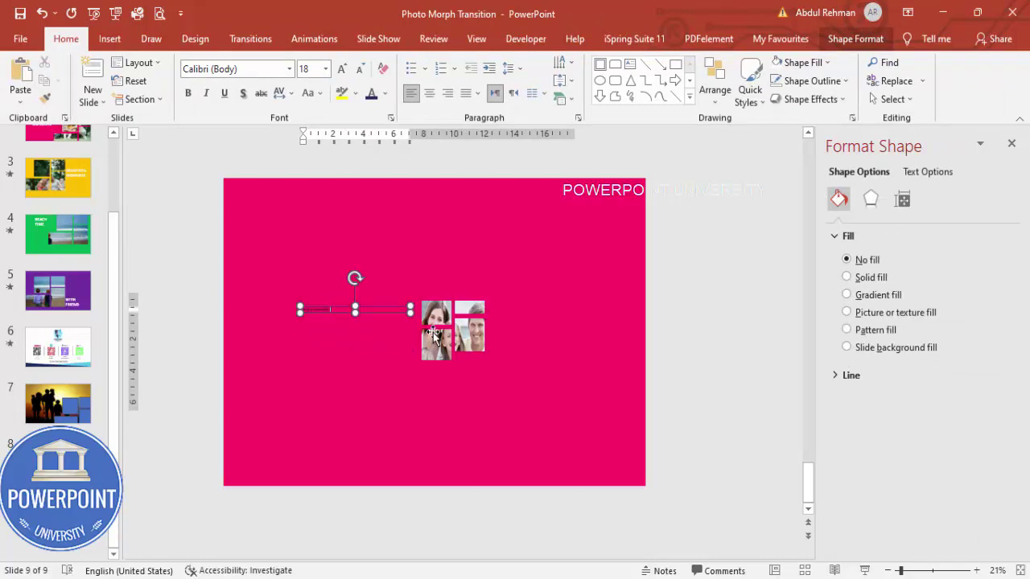
pyautogui.click(394, 306)
pyautogui.click(448, 94)
pyautogui.click(385, 94)
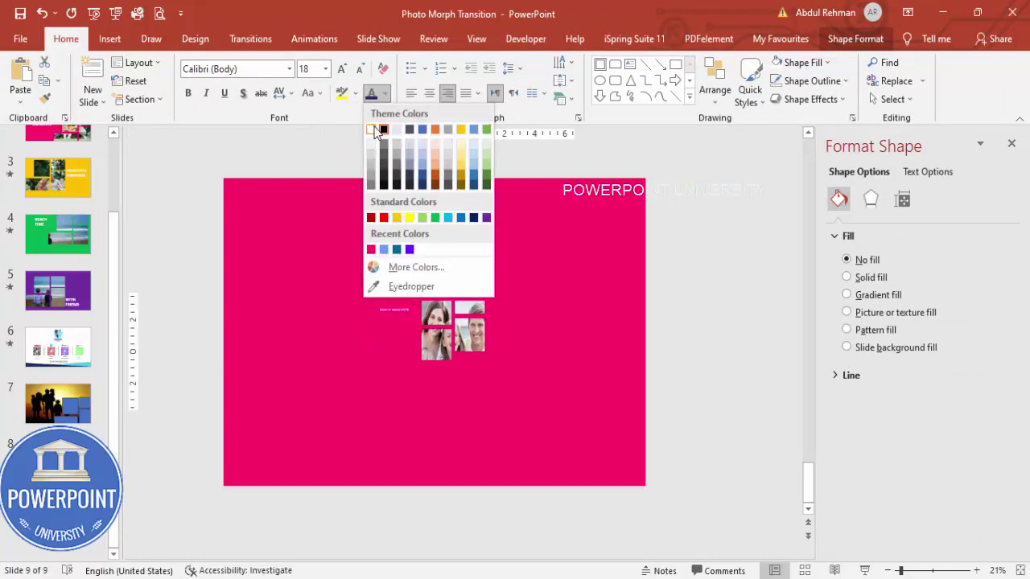
pyautogui.click(372, 129)
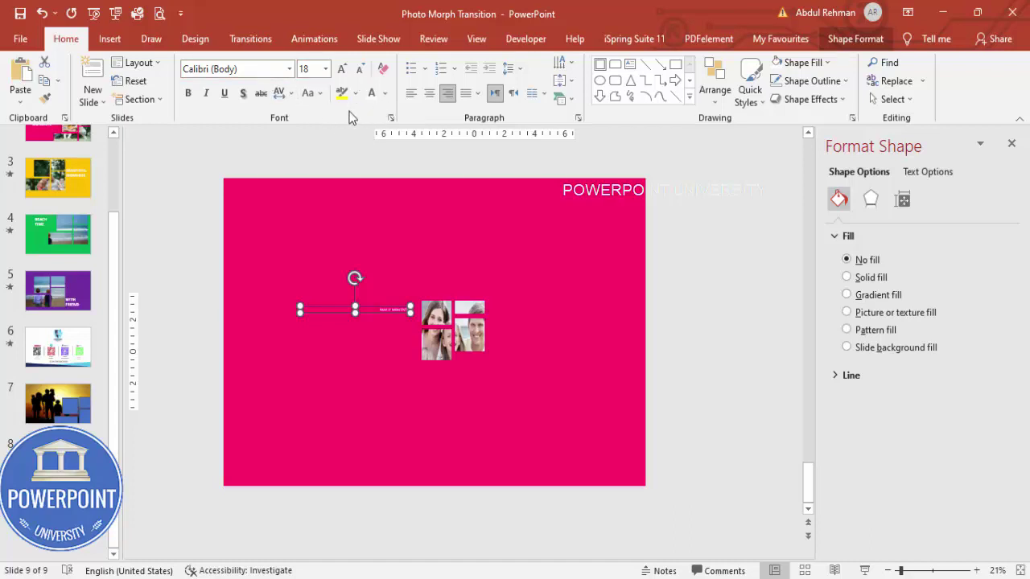
# Step: Set the FAMILY MOMENTS title to Open Sans Extrabold at 54 pt
pyautogui.click(266, 72)
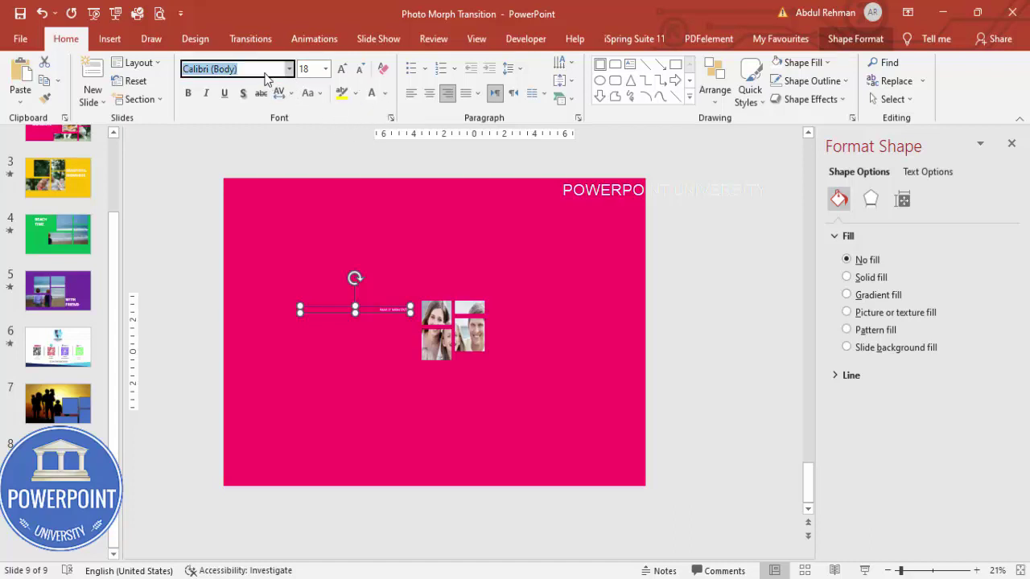
pyautogui.write('Open Sans Extrabold')
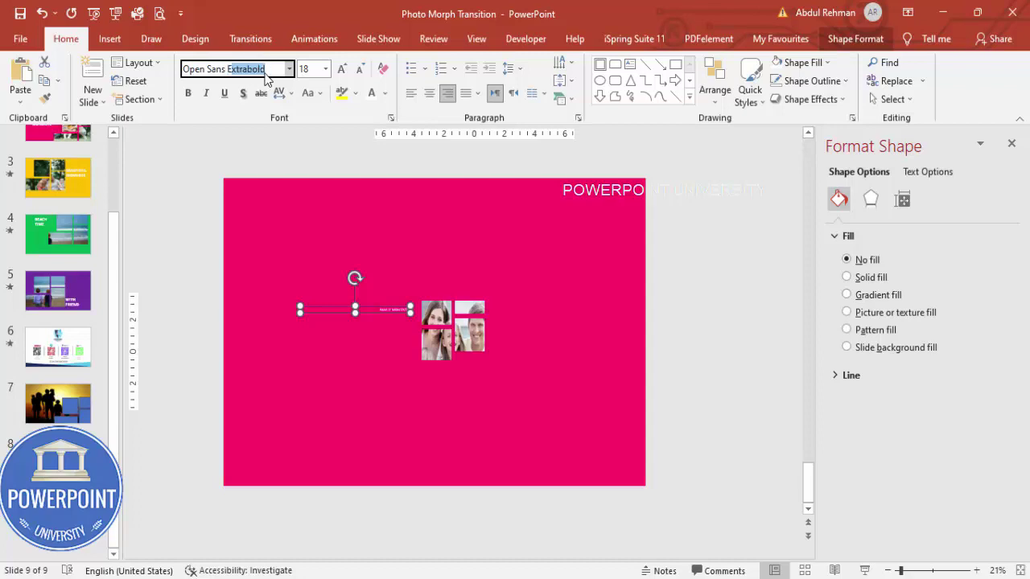
pyautogui.press('Return')
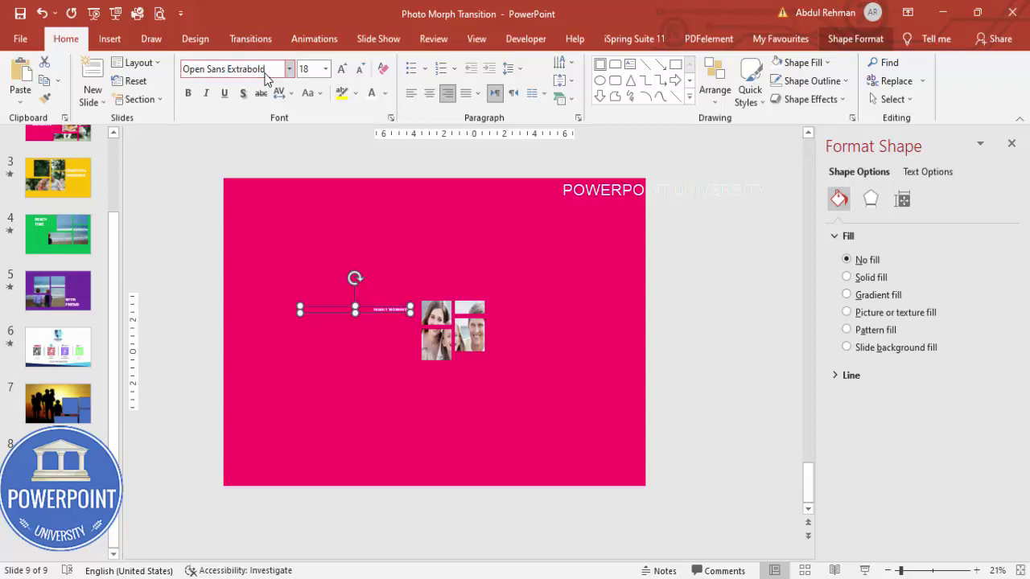
pyautogui.click(340, 71)
pyautogui.click(340, 71)
pyautogui.click(341, 71)
pyautogui.click(341, 71)
pyautogui.click(340, 71)
pyautogui.click(340, 71)
pyautogui.click(340, 71)
pyautogui.click(340, 71)
pyautogui.click(340, 71)
pyautogui.moveTo(383, 307)
pyautogui.mouseDown()
pyautogui.moveTo(394, 315)
pyautogui.moveTo(392, 301)
pyautogui.mouseUp()
# Step: Paste the title onto slide 8, centre it, and retype it as VACATION PICS
pyautogui.click(58, 460)
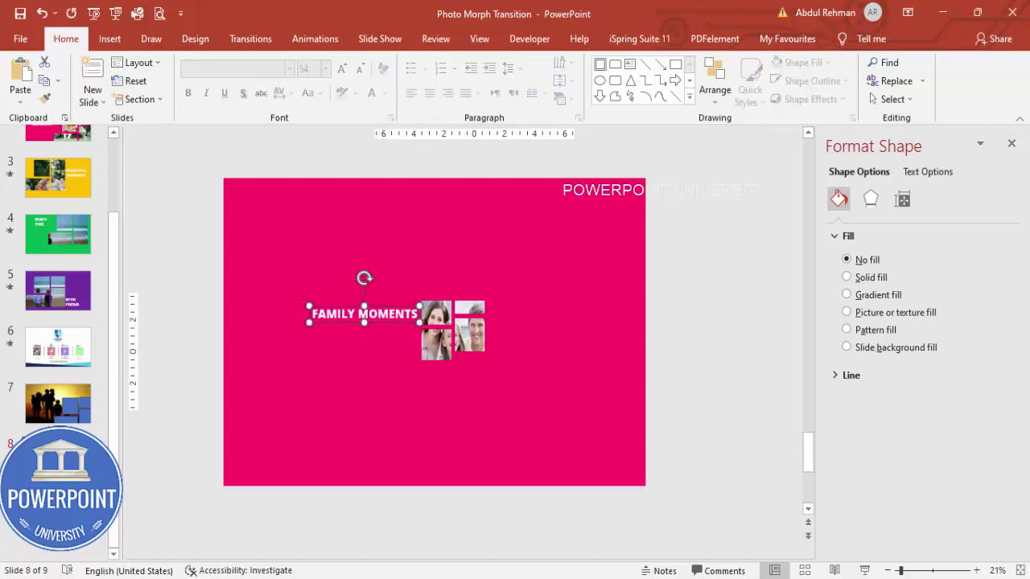
pyautogui.hotkey('ctrl', 'v')
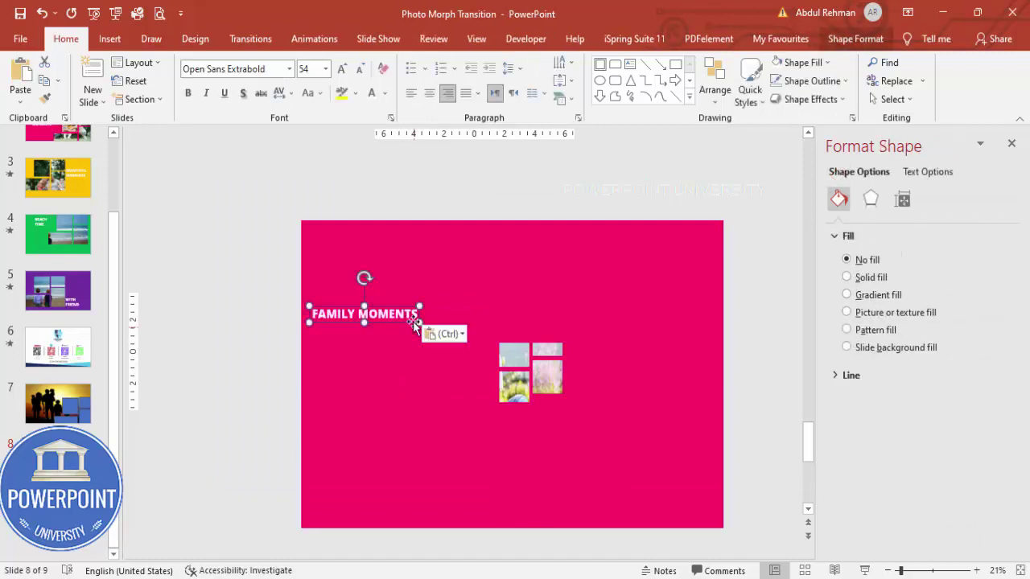
pyautogui.moveTo(397, 310); pyautogui.dragTo(528, 318)
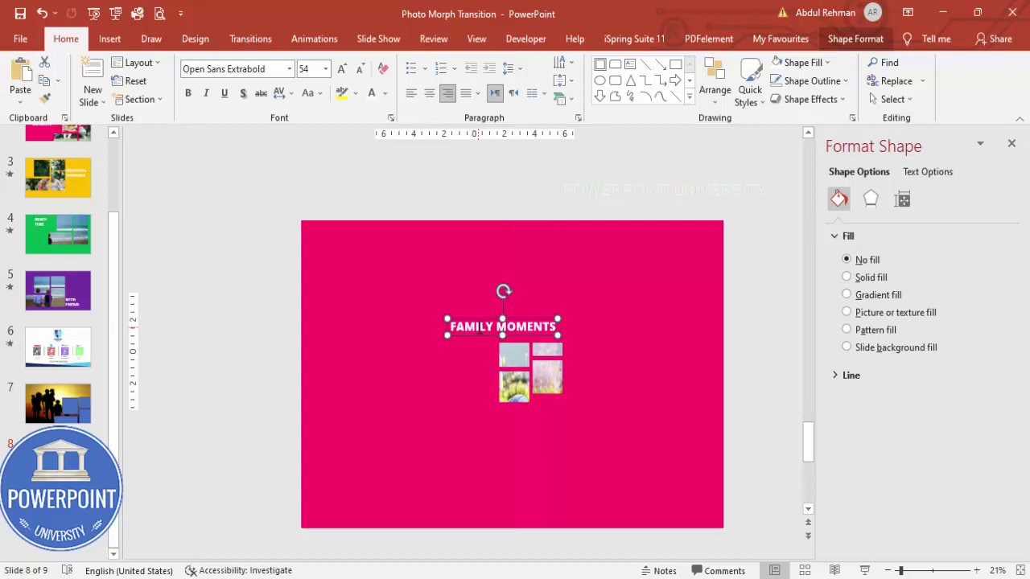
pyautogui.moveTo(449, 326); pyautogui.dragTo(606, 326)
pyautogui.write('VACATION PICS')
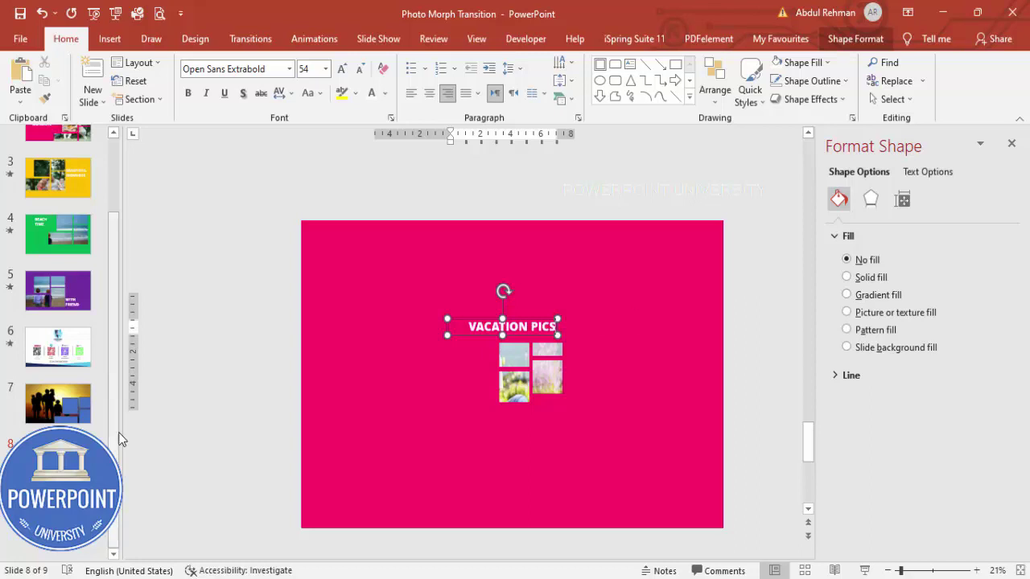
pyautogui.click(58, 515)
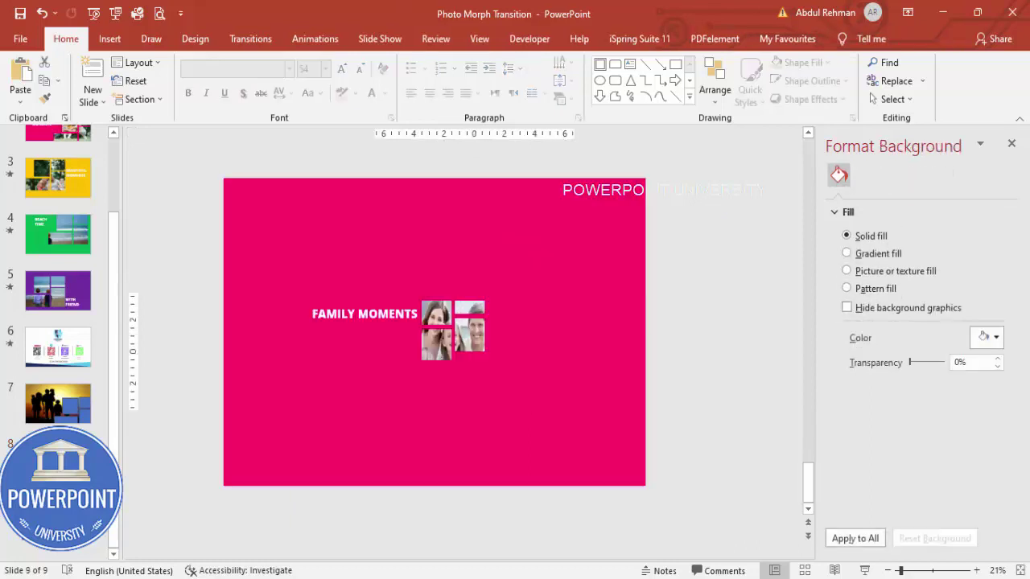
# Step: Set the Morph effect to Characters with 01.00-second duration and preview it as a slide show
pyautogui.click(250, 39)
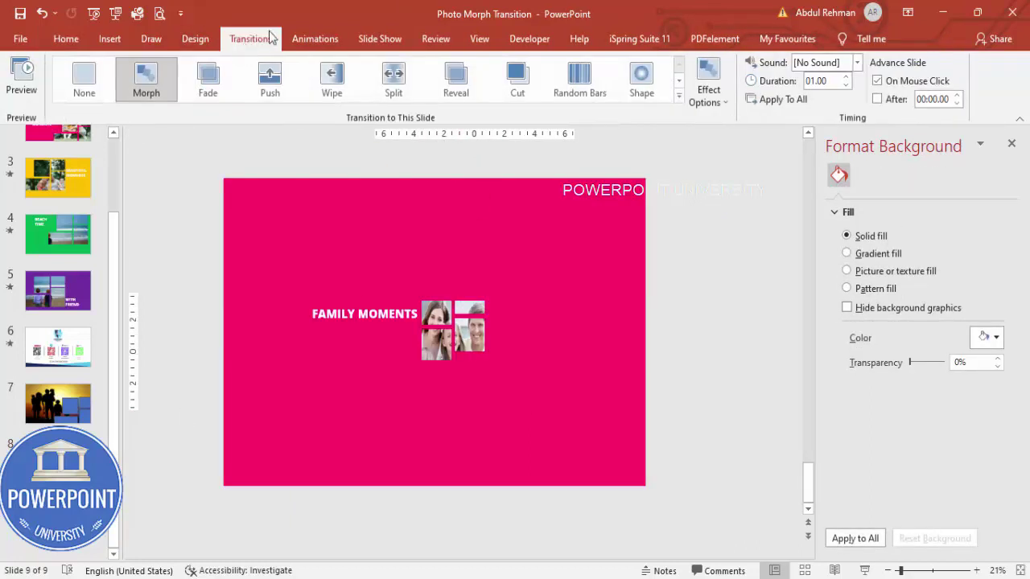
pyautogui.click(709, 100)
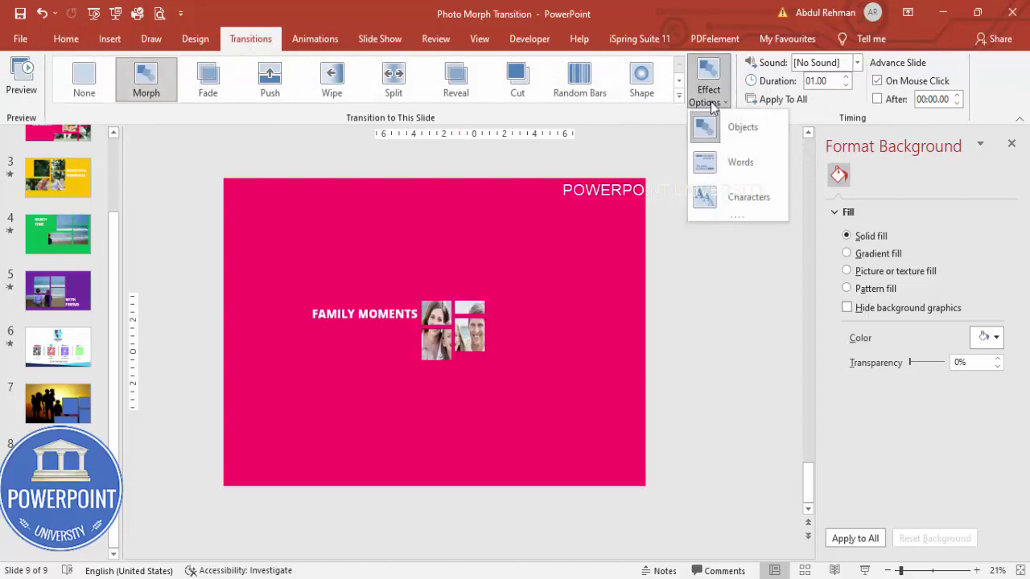
pyautogui.click(740, 196)
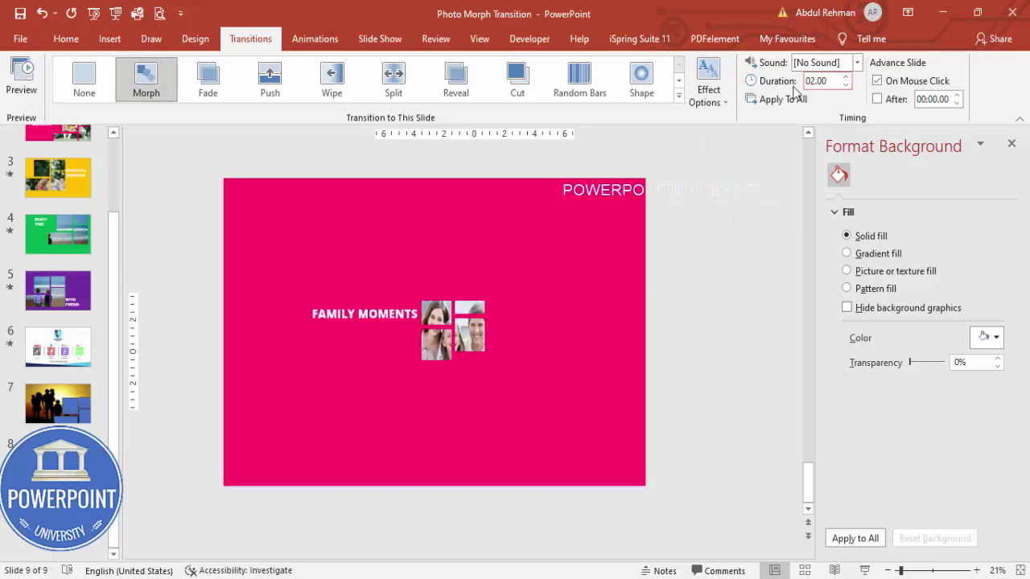
pyautogui.click(841, 89)
pyautogui.click(842, 88)
pyautogui.click(865, 571)
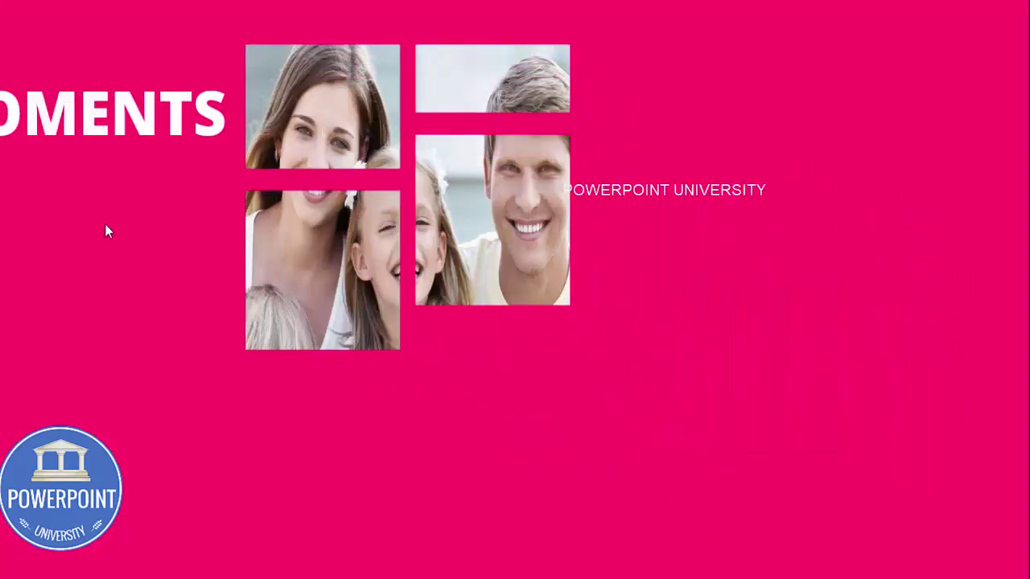
pyautogui.press('Escape')
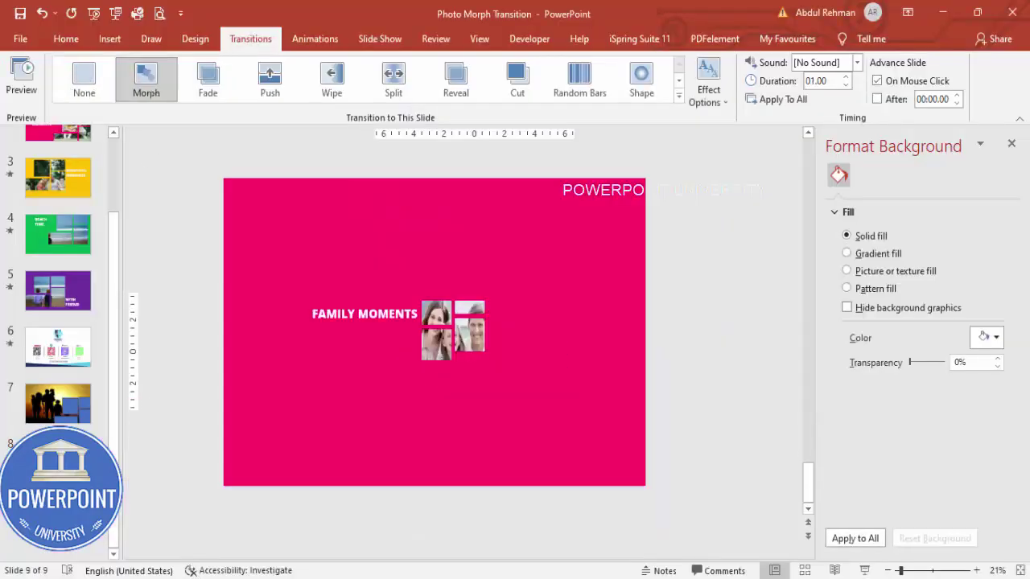
# Step: Narrow the FAMILY MOMENTS title to wrap onto two lines and move it below the photo tiles
pyautogui.click(359, 329)
pyautogui.click(323, 318)
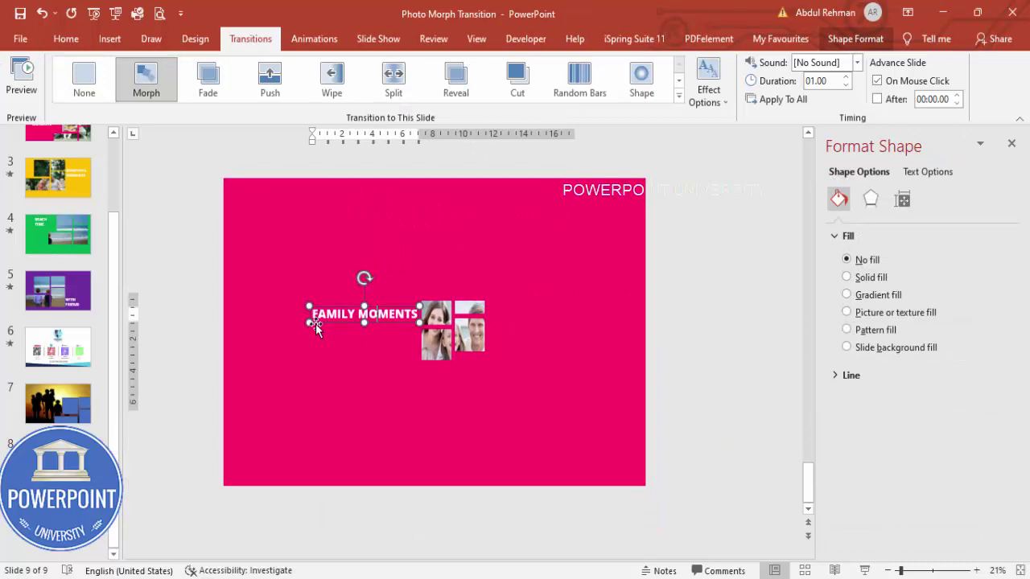
pyautogui.moveTo(325, 322); pyautogui.dragTo(340, 322)
pyautogui.moveTo(412, 318); pyautogui.dragTo(468, 378)
# Step: Play the slide show from the VACATION PICS slide to preview the morph, then exit
pyautogui.click(58, 459)
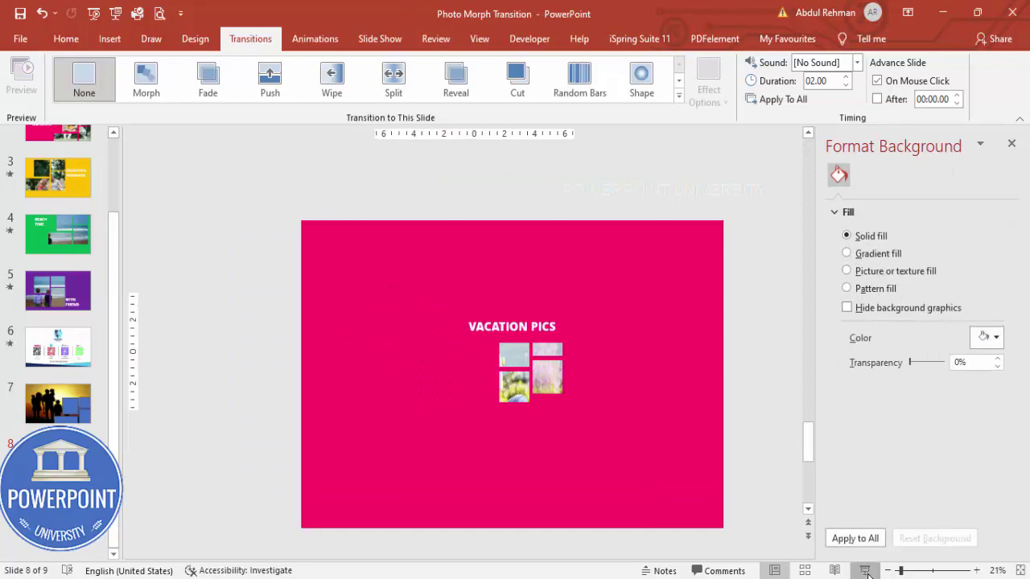
pyautogui.click(865, 571)
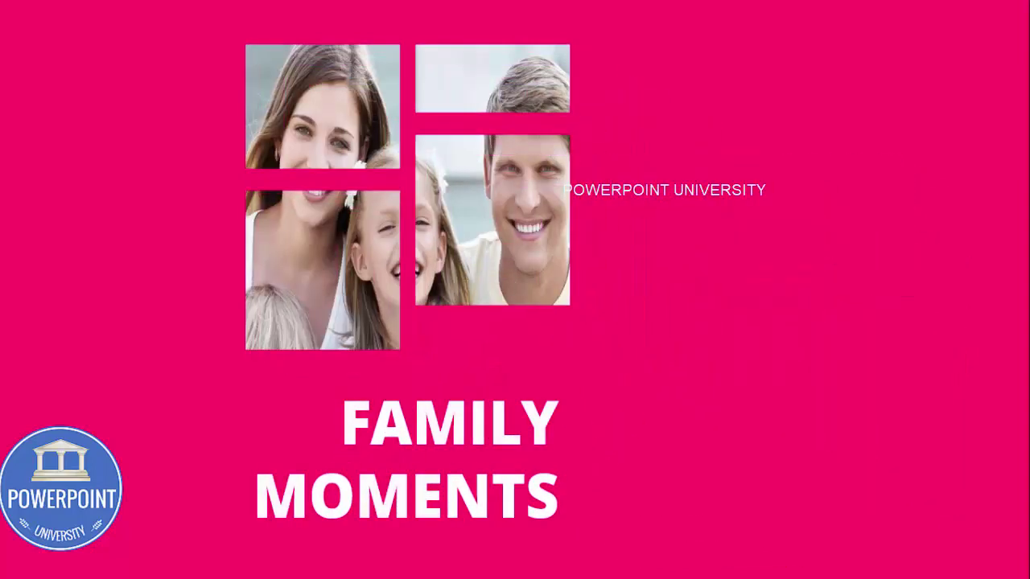
pyautogui.press('Escape')
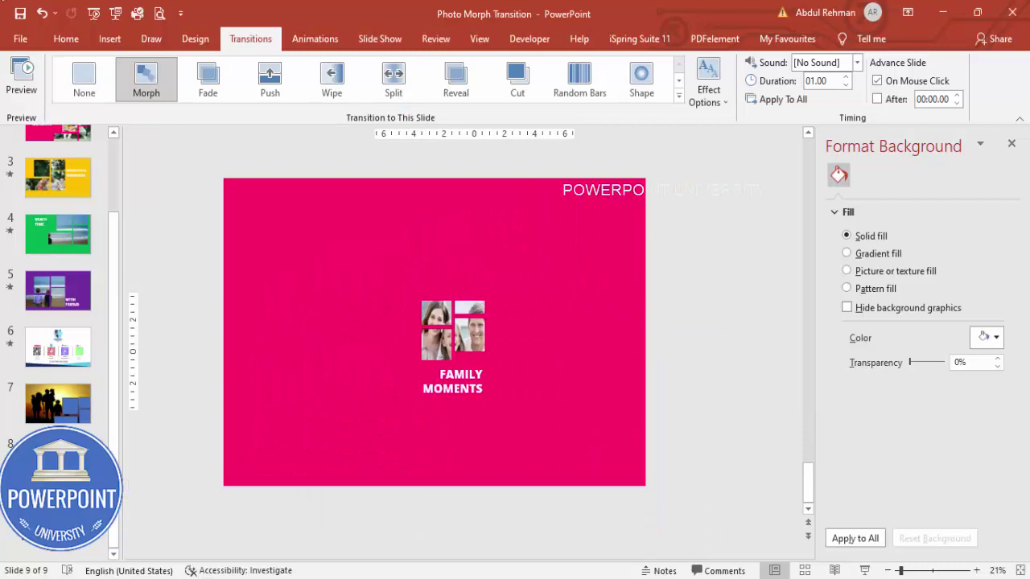
# Step: Duplicate the FAMILY MOMENTS slide and select the copy's group of photo tiles
pyautogui.rightClick(83, 240)
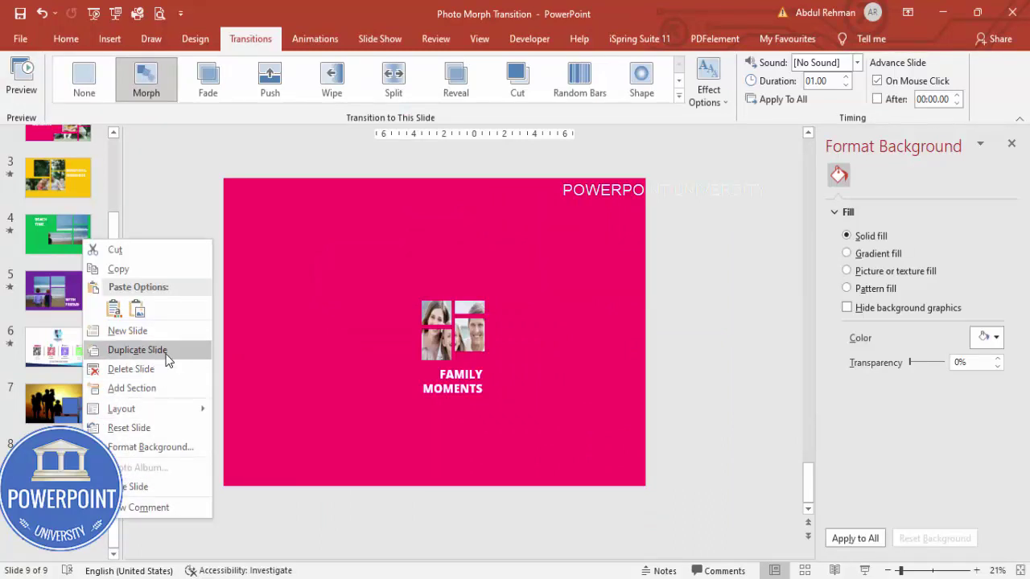
pyautogui.click(137, 350)
pyautogui.click(446, 312)
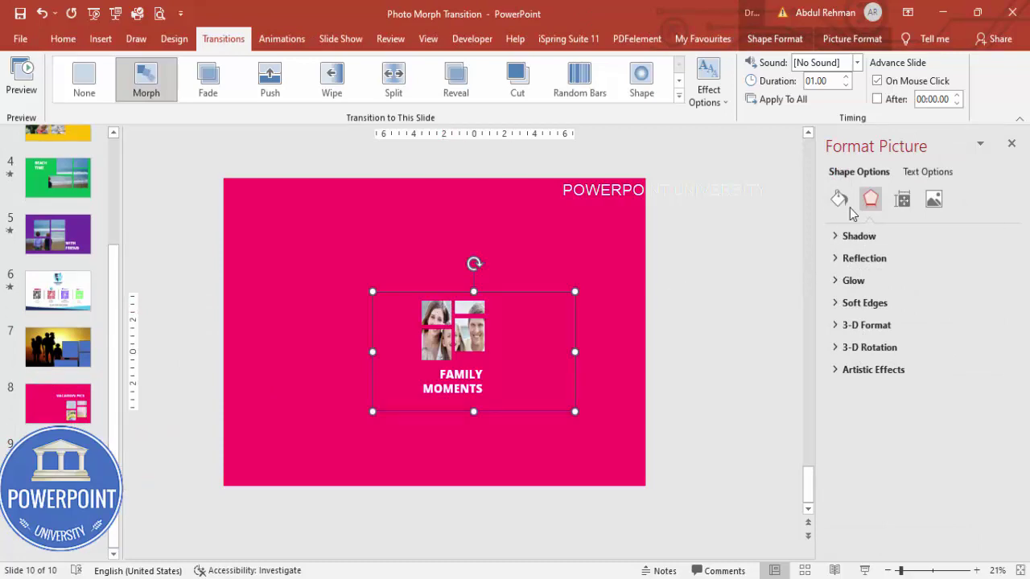
# Step: Fill the tiles with an online beach photo of two boys from a 'family vacation' search
pyautogui.click(839, 199)
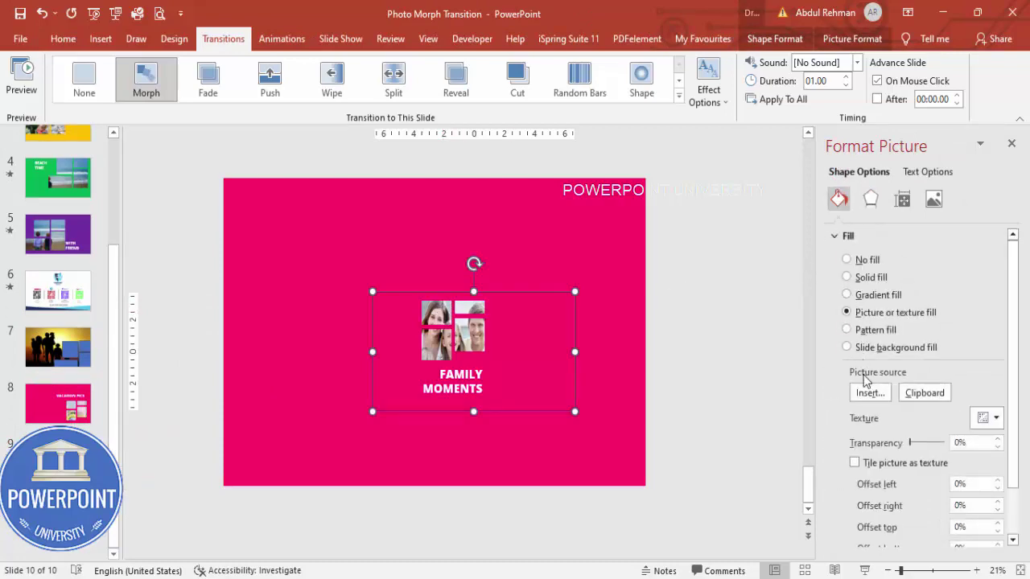
pyautogui.click(870, 392)
pyautogui.click(371, 331)
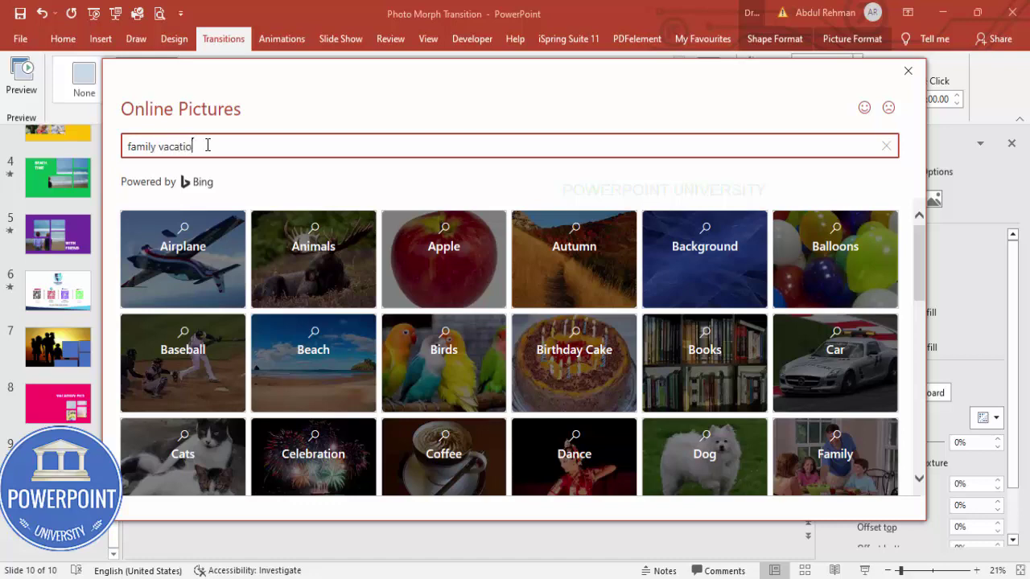
pyautogui.write('n')
pyautogui.press('Return')
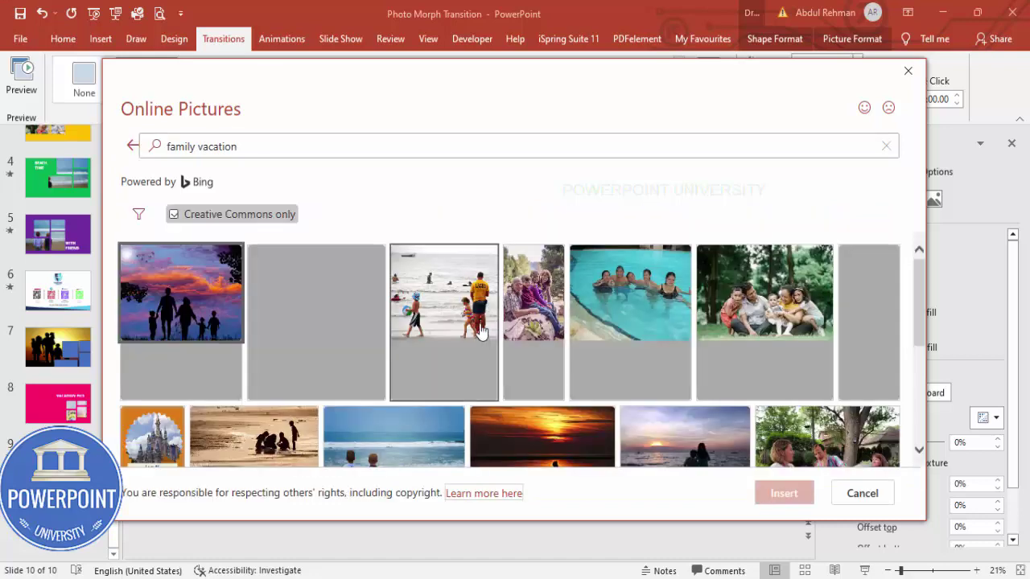
pyautogui.scroll(-3, 476, 315)
pyautogui.click(402, 363)
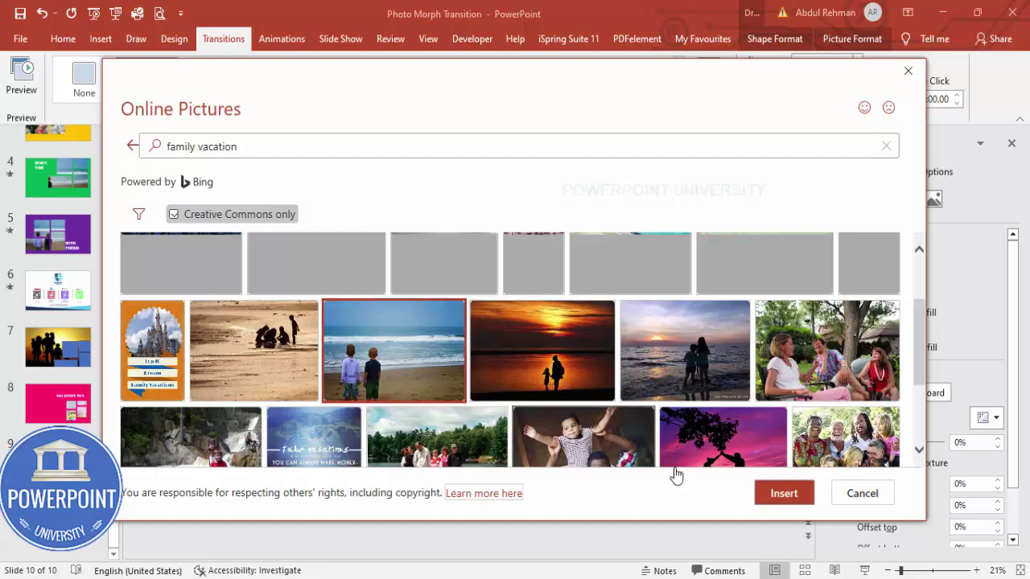
pyautogui.click(778, 494)
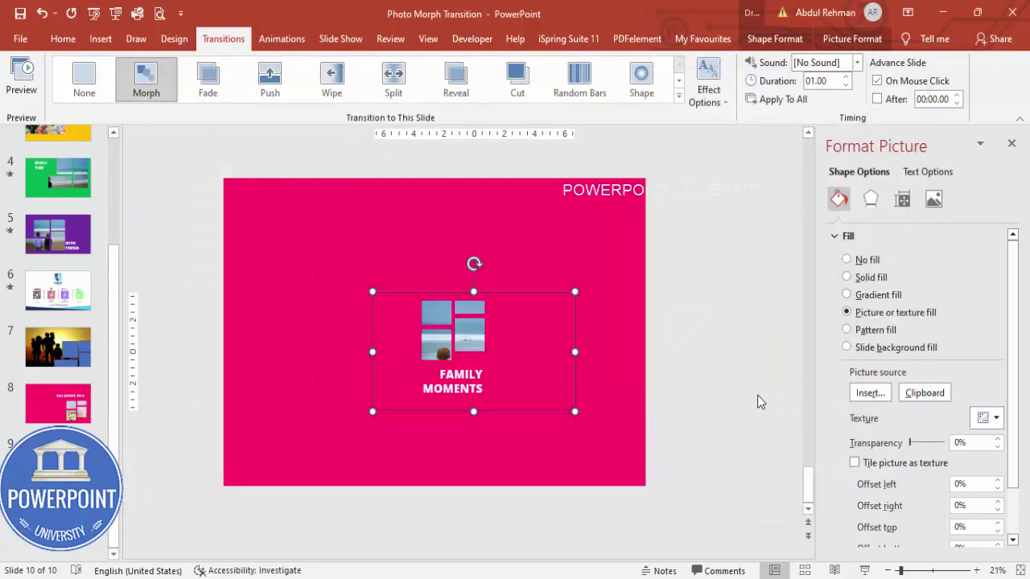
pyautogui.click(548, 268)
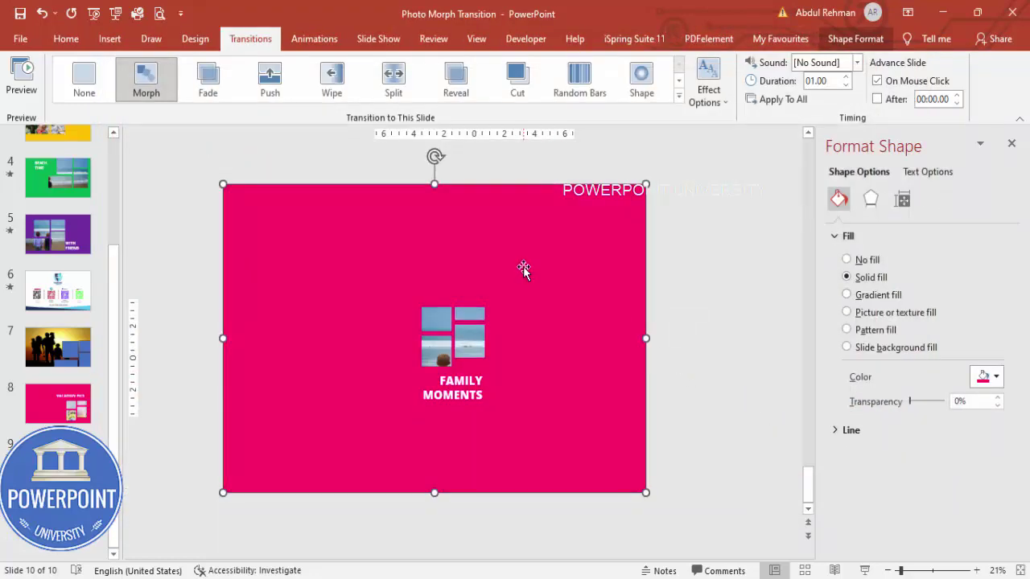
# Step: Fill the slide-sized overlay dark blue on slide 10 and purple on slide 9
pyautogui.click(983, 376)
pyautogui.click(930, 535)
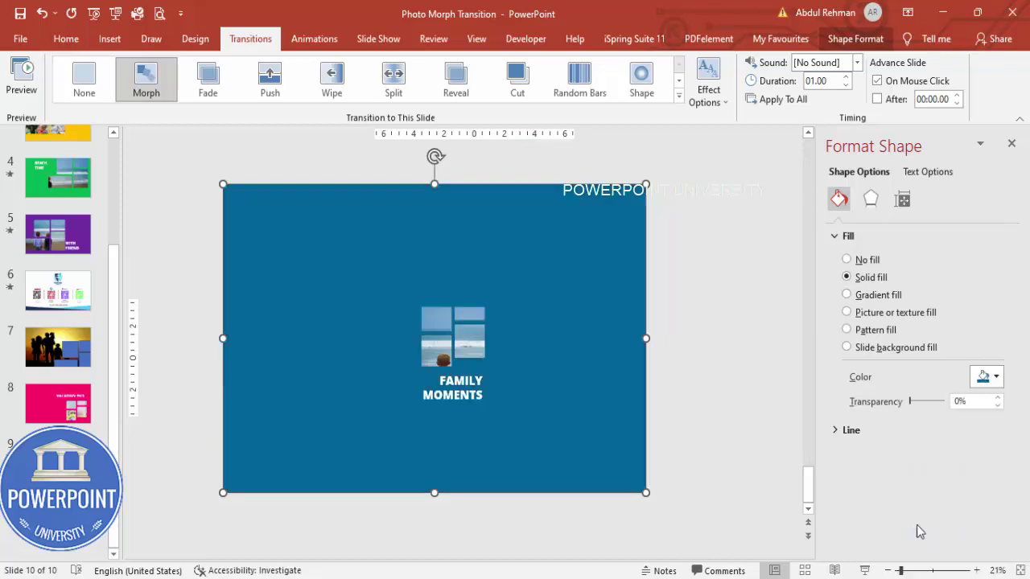
pyautogui.scroll(2, 505, 336)
pyautogui.click(566, 255)
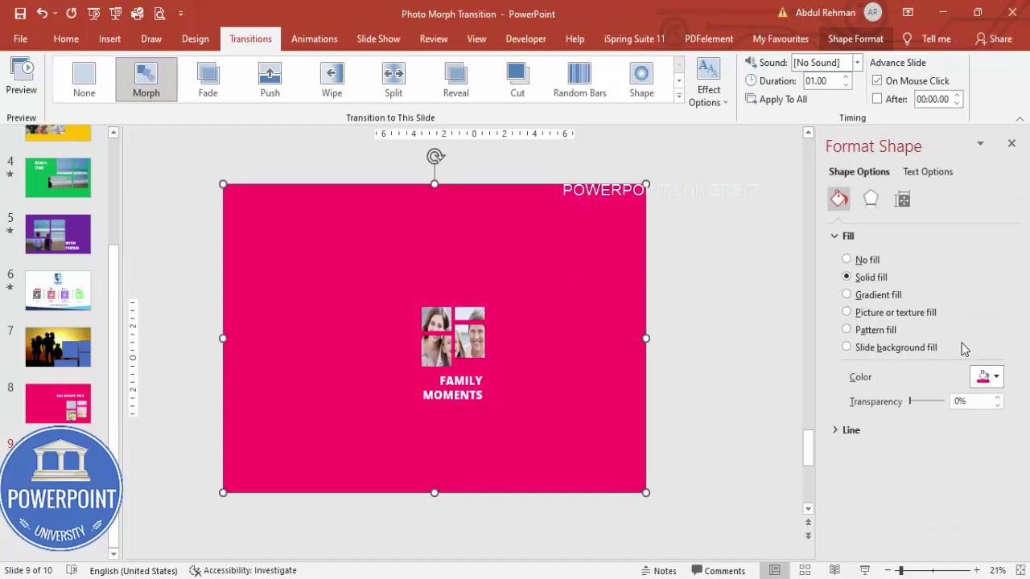
pyautogui.click(995, 378)
pyautogui.click(943, 536)
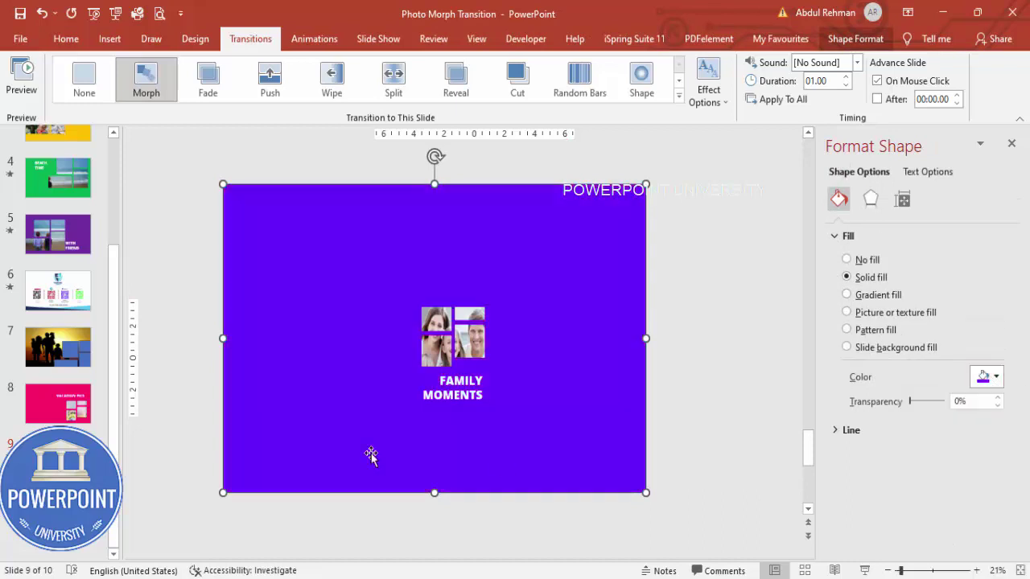